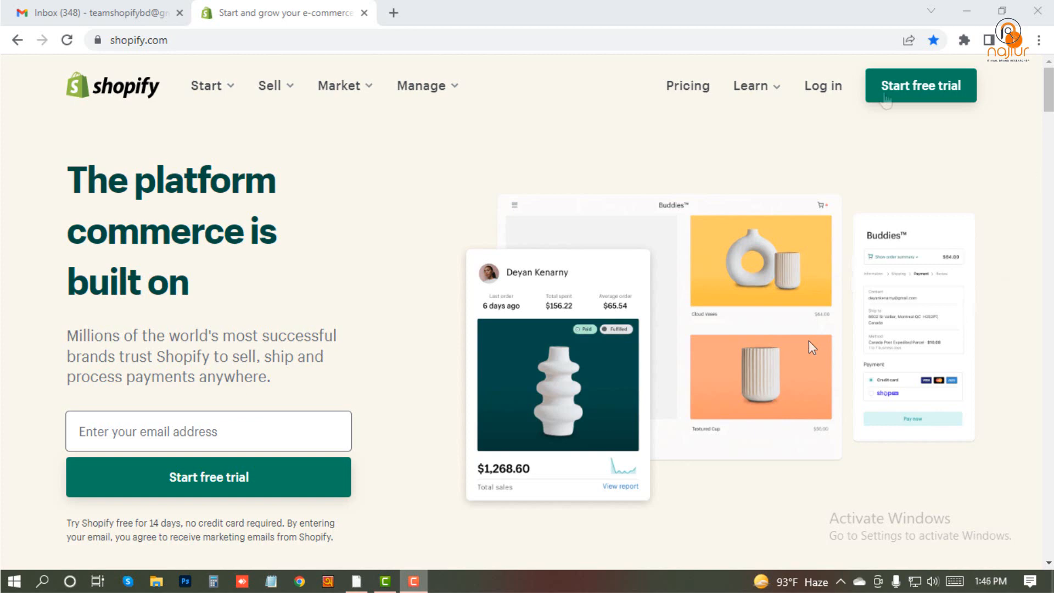
# - Start the Shopify free trial sign-up and enter the account's email address
pyautogui.click(916, 91)
pyautogui.click(916, 97)
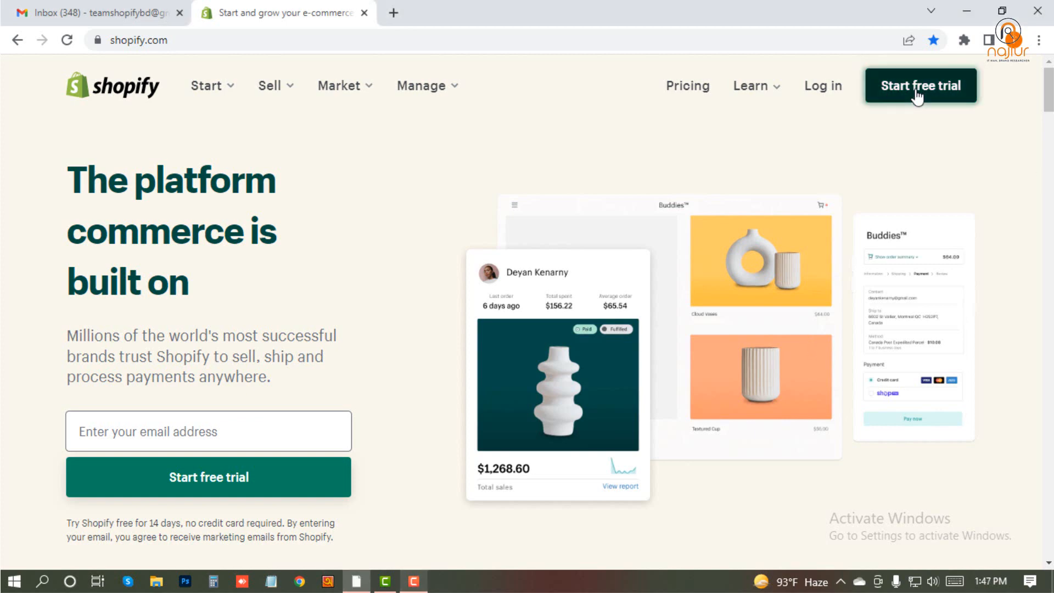
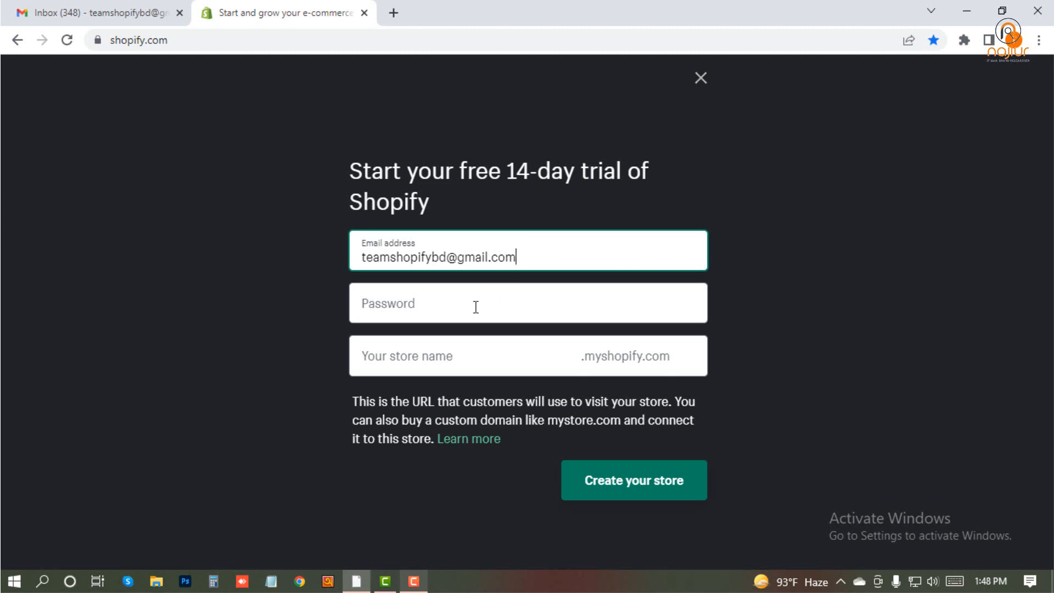
# - Enter the account password in the free trial sign-up form
pyautogui.click(451, 314)
pyautogui.write('aaaaaaaaaaaa')
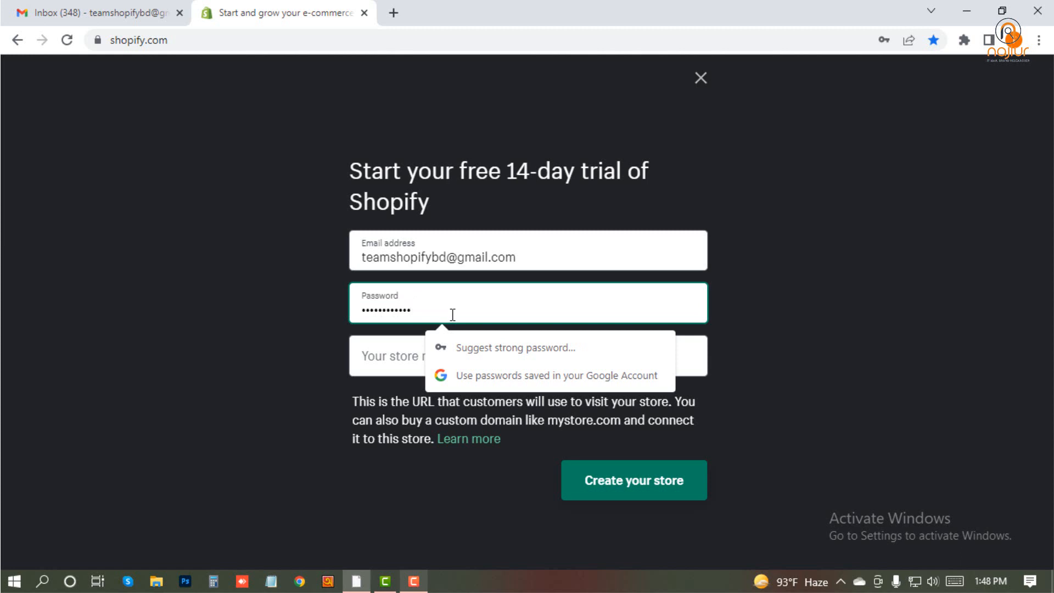
pyautogui.press('Tab')
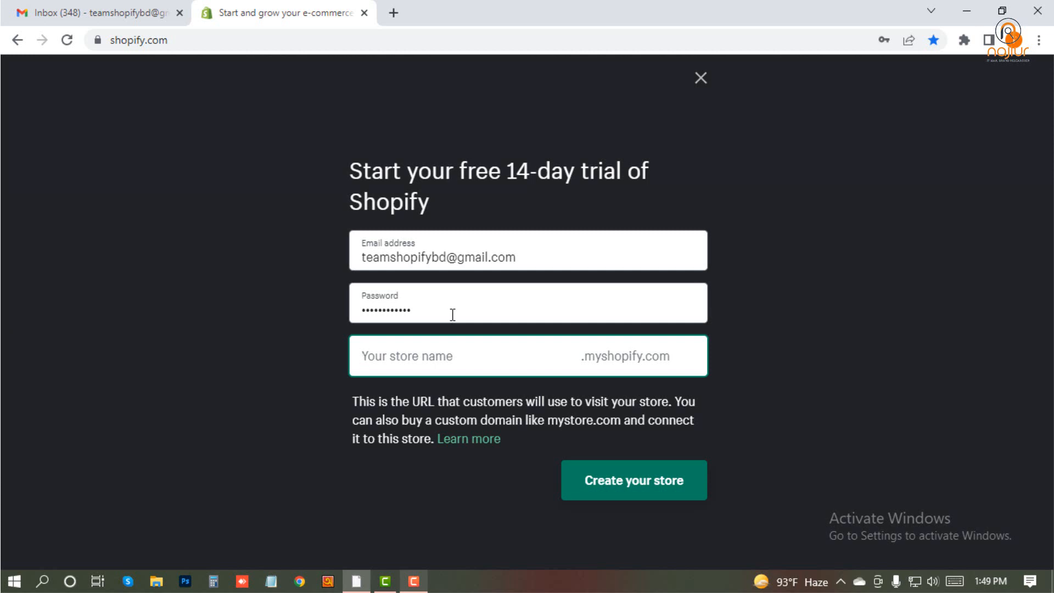
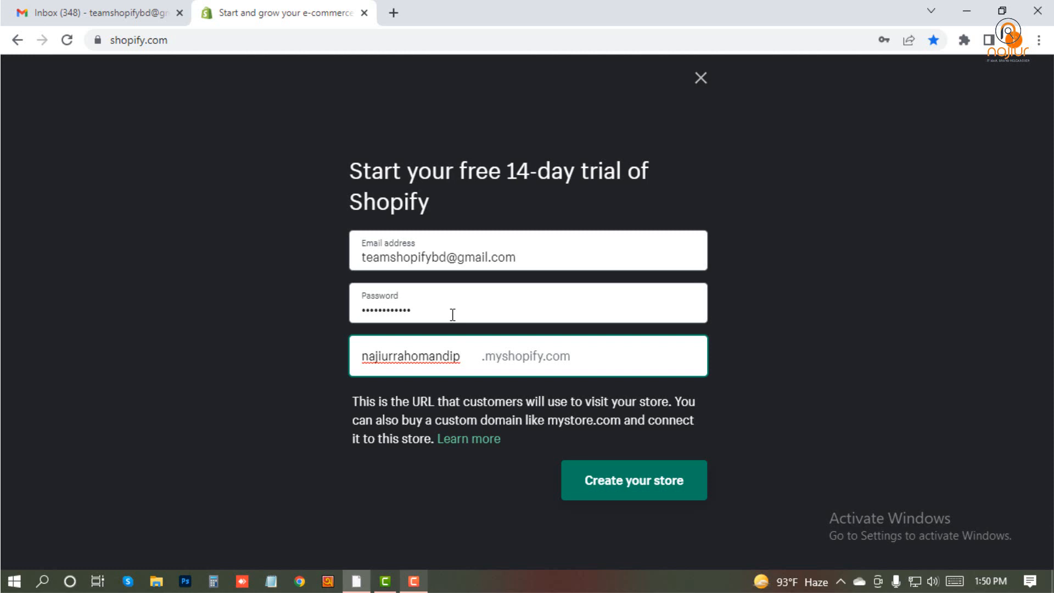
# - Enter the store name and submit the sign-up form to create the store
pyautogui.click(609, 482)
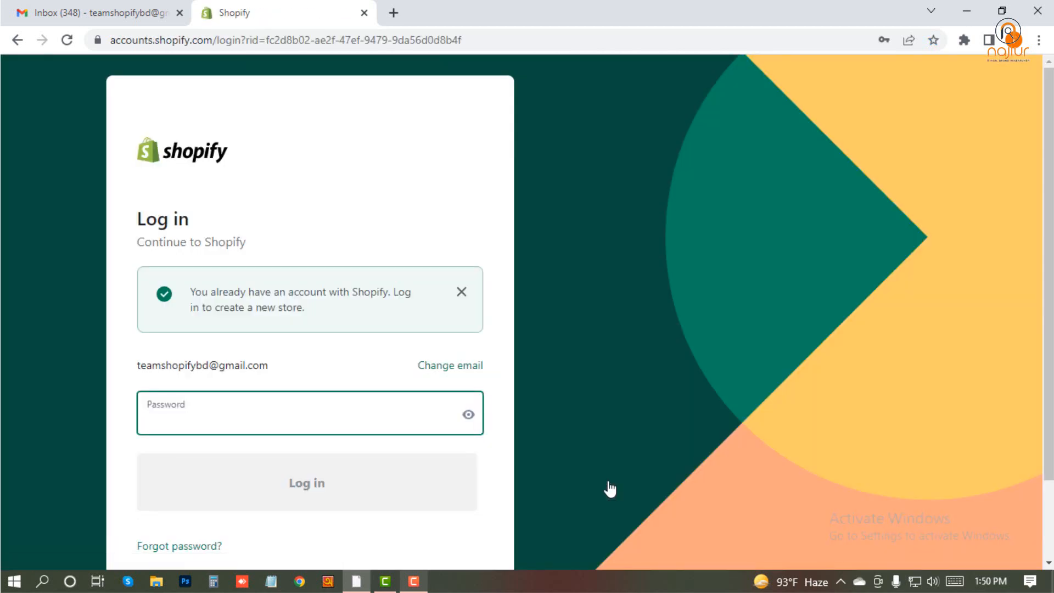
# - Enter the account password on the Shopify login page
pyautogui.click(376, 414)
pyautogui.write('•••••')
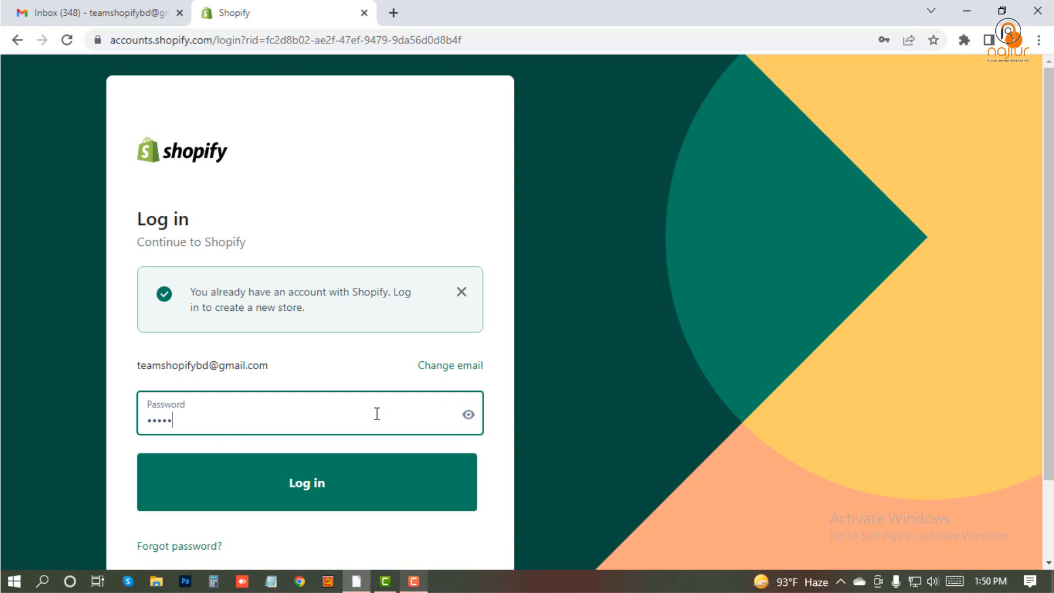
pyautogui.write('••••••••')
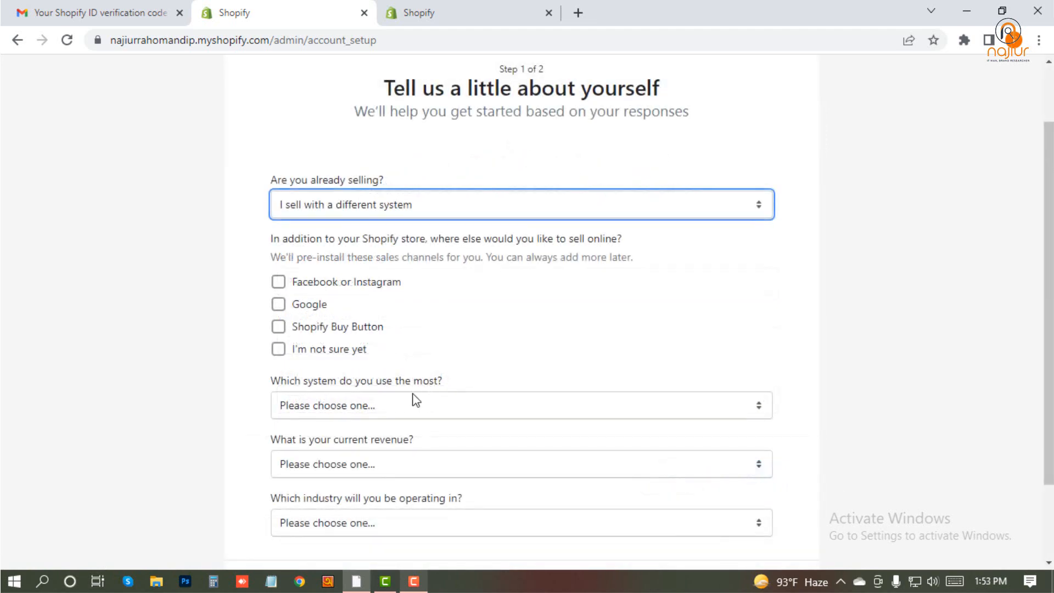
# - Set the most used system to Amazon and the reason for creating the store to "I want to start a new business"
pyautogui.scroll(-1, 393, 404)
pyautogui.click(354, 328)
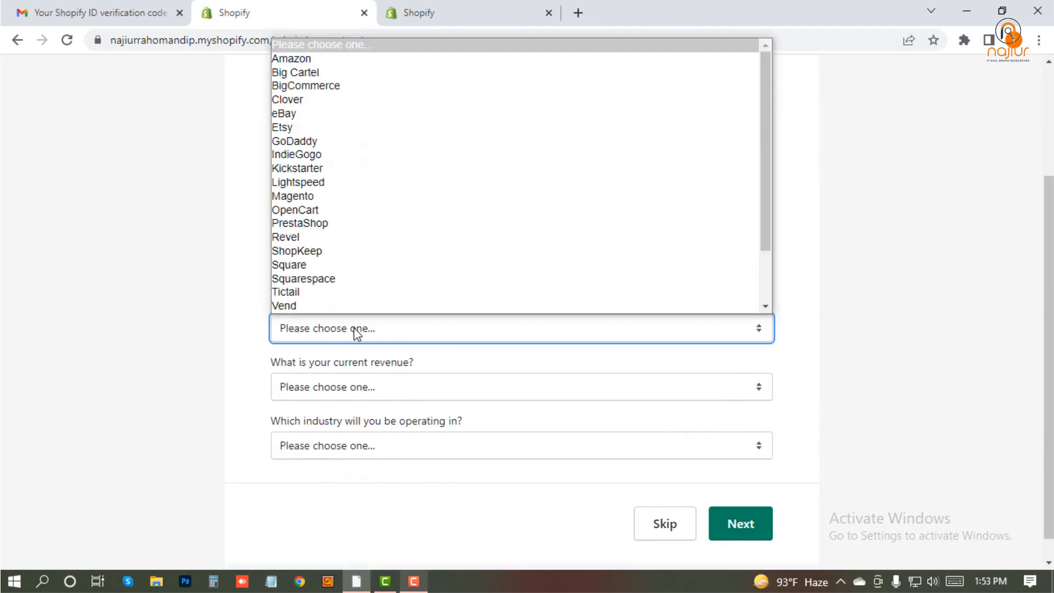
pyautogui.click(311, 58)
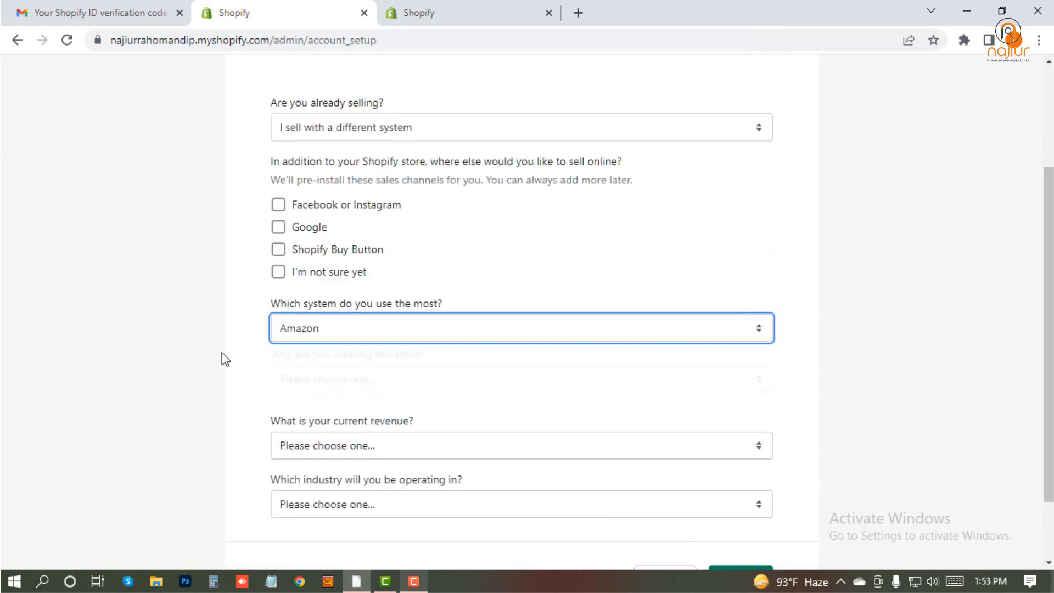
pyautogui.scroll(-2, 203, 362)
pyautogui.click(369, 302)
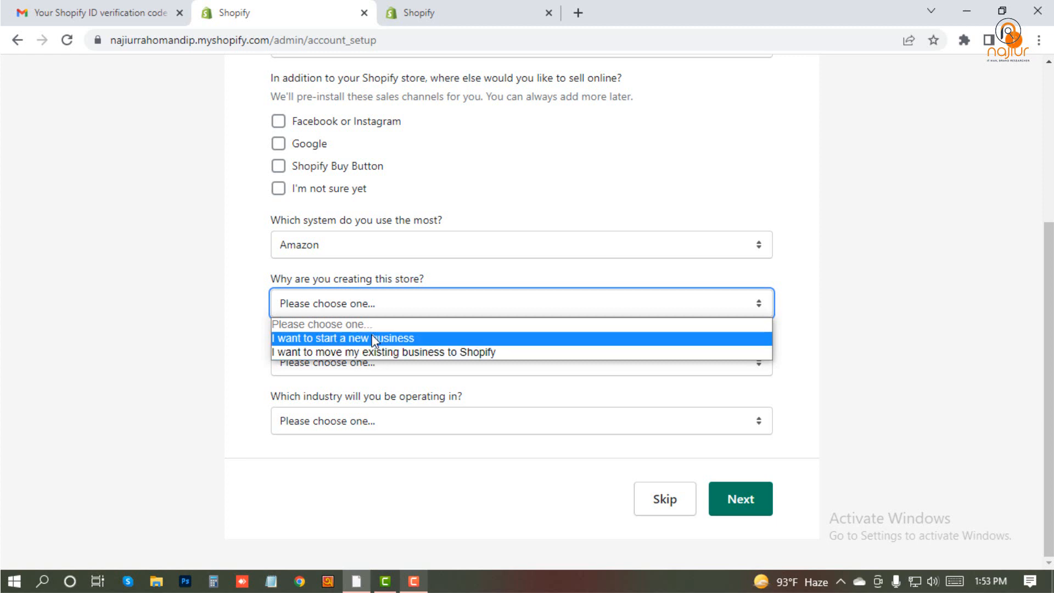
pyautogui.click(374, 339)
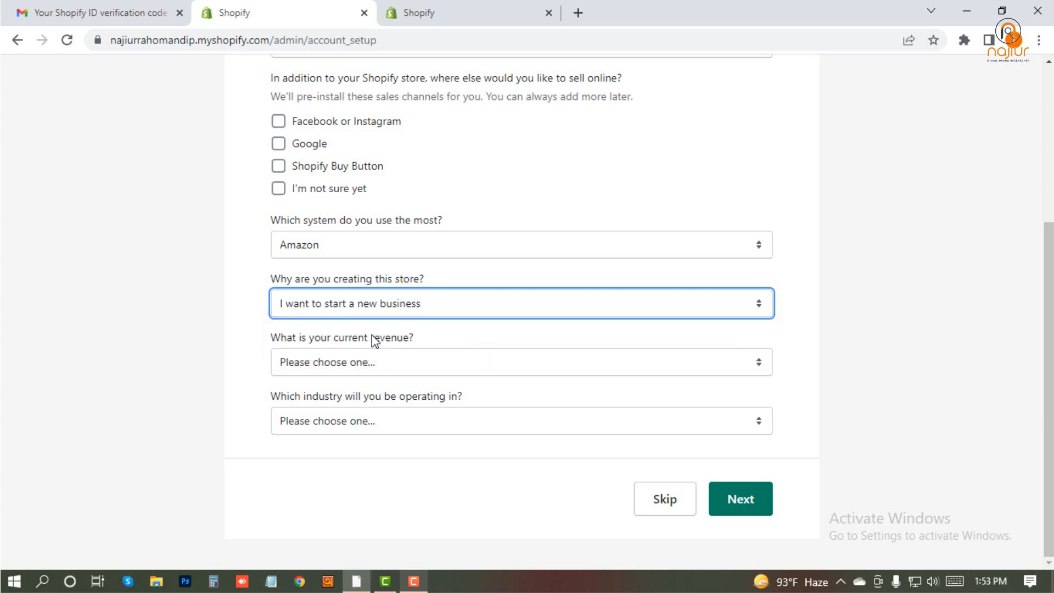
# - Set current revenue to ৳50,000 BDT to ৳250,000 BDT and the industry to Other, and continue to the address form
pyautogui.click(365, 366)
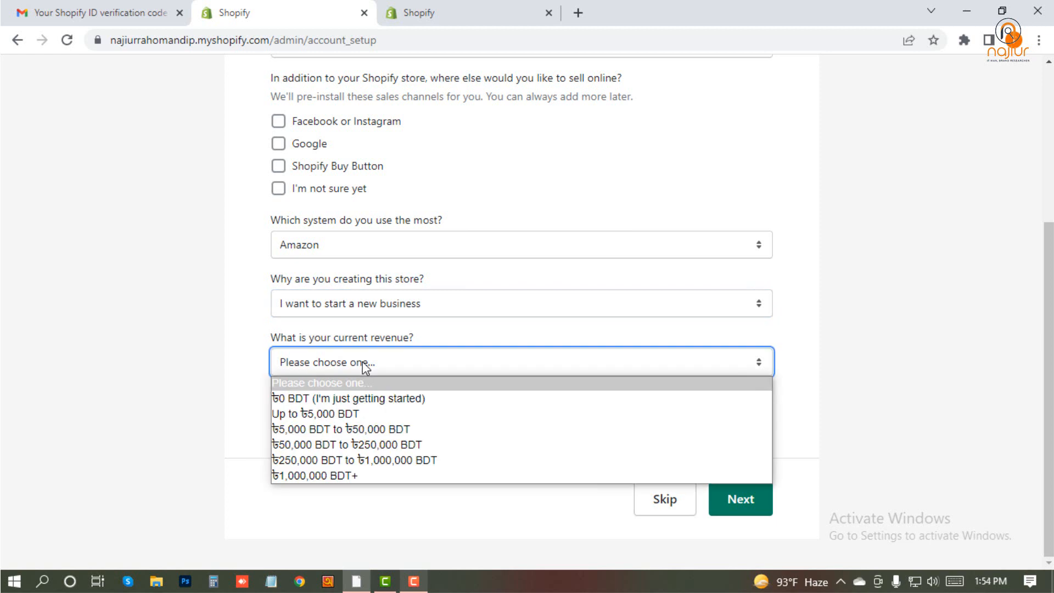
pyautogui.click(354, 447)
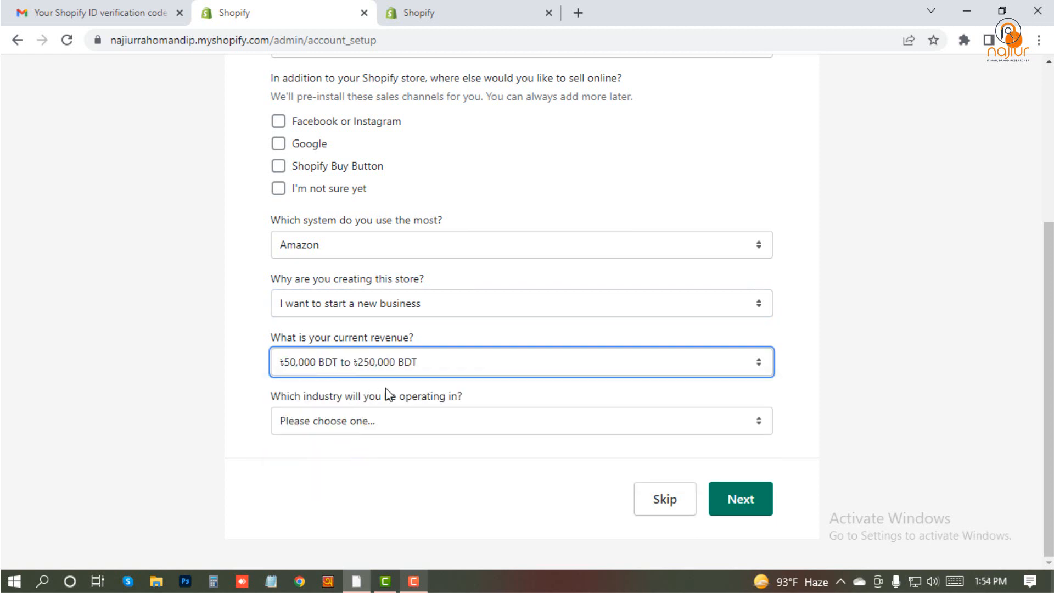
pyautogui.click(382, 428)
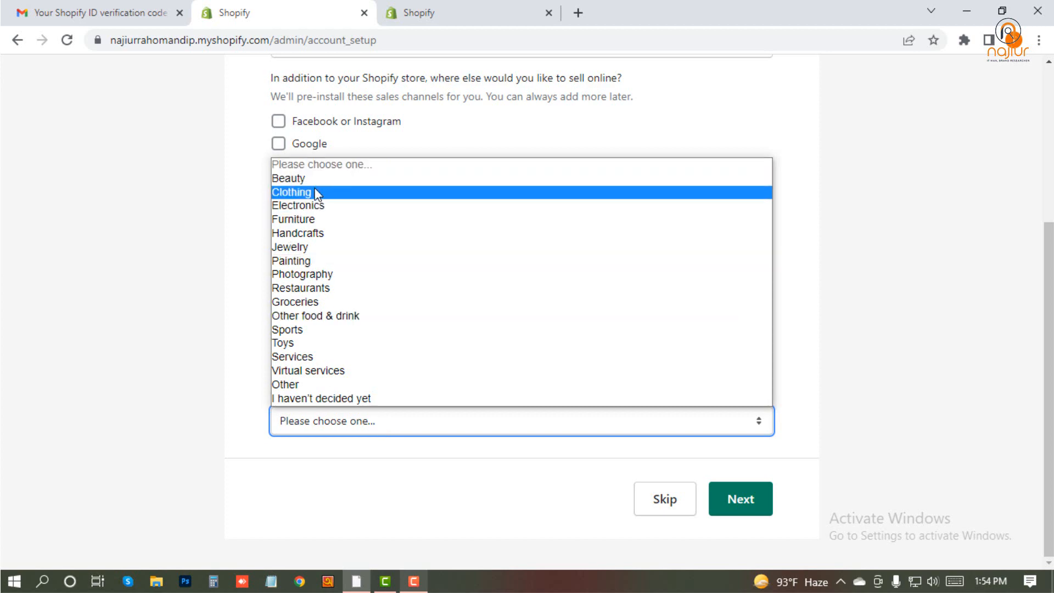
pyautogui.click(321, 384)
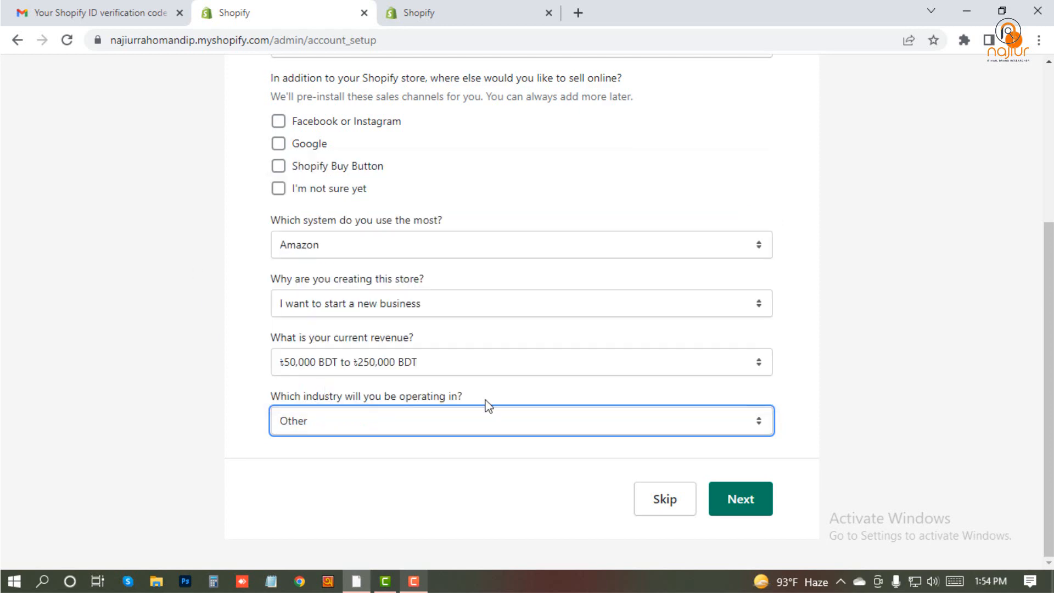
pyautogui.click(759, 500)
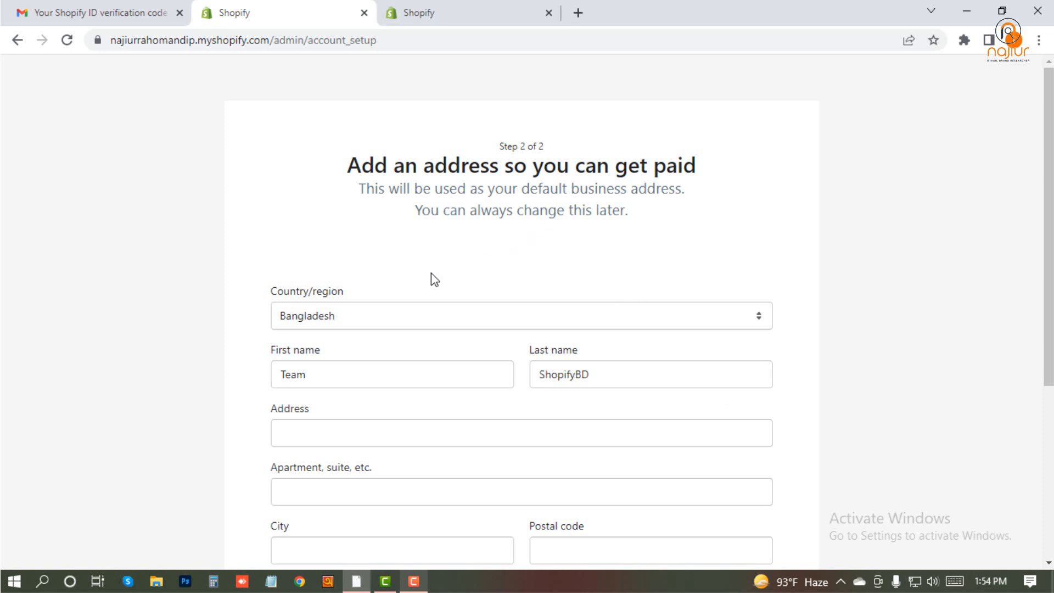
# - Replace the prefilled first and last names in the business address form with the owner's name
pyautogui.moveTo(333, 379); pyautogui.dragTo(253, 375)
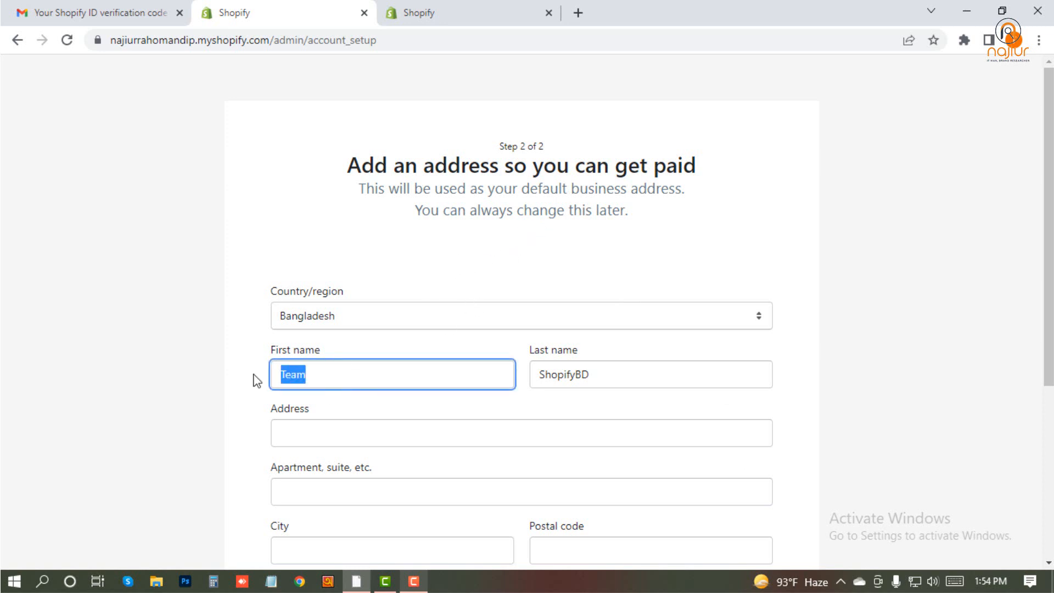
pyautogui.press('Tab')
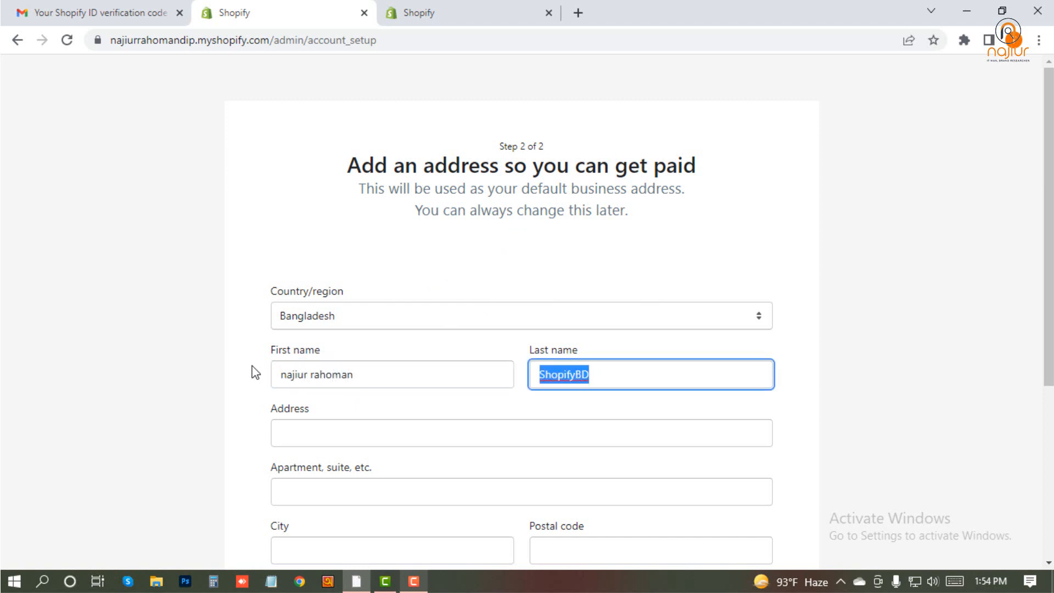
pyautogui.press('Tab')
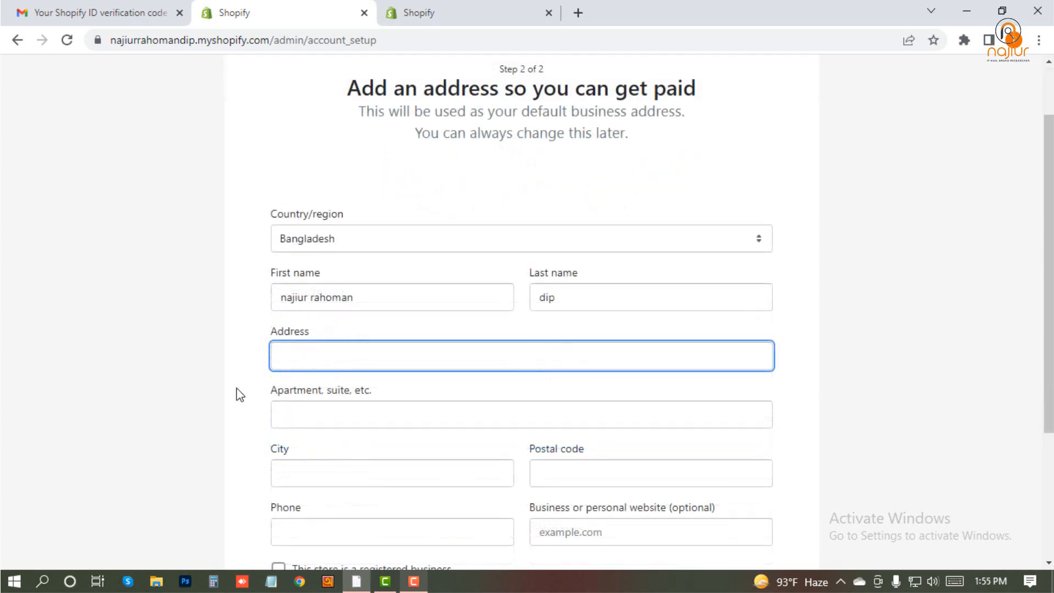
# - Search the web for "fake name generator" in a new browser tab and open the fakenamegenerator.com site
pyautogui.click(578, 13)
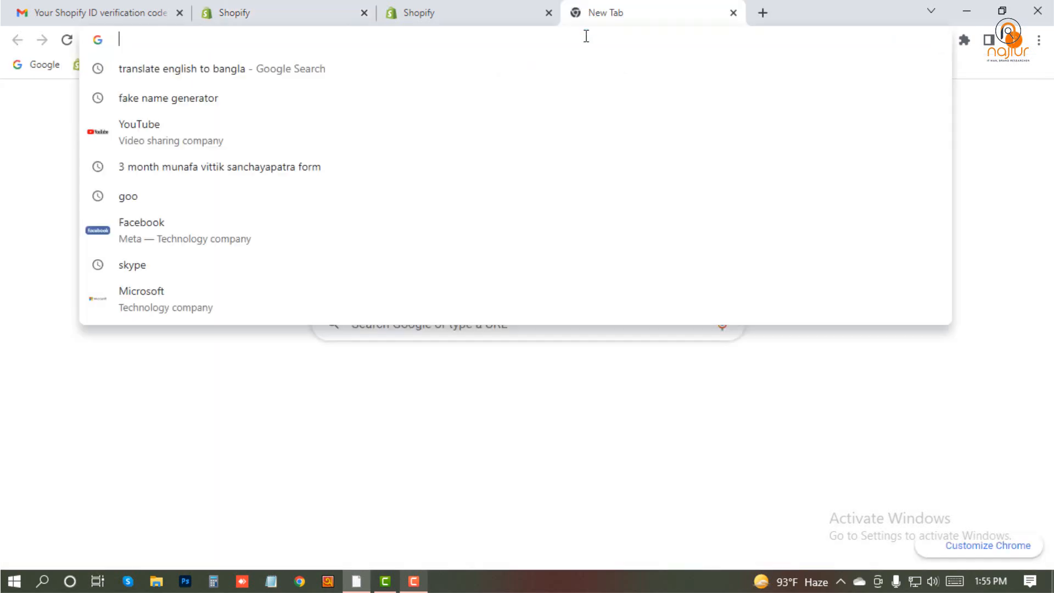
pyautogui.write('fakeename')
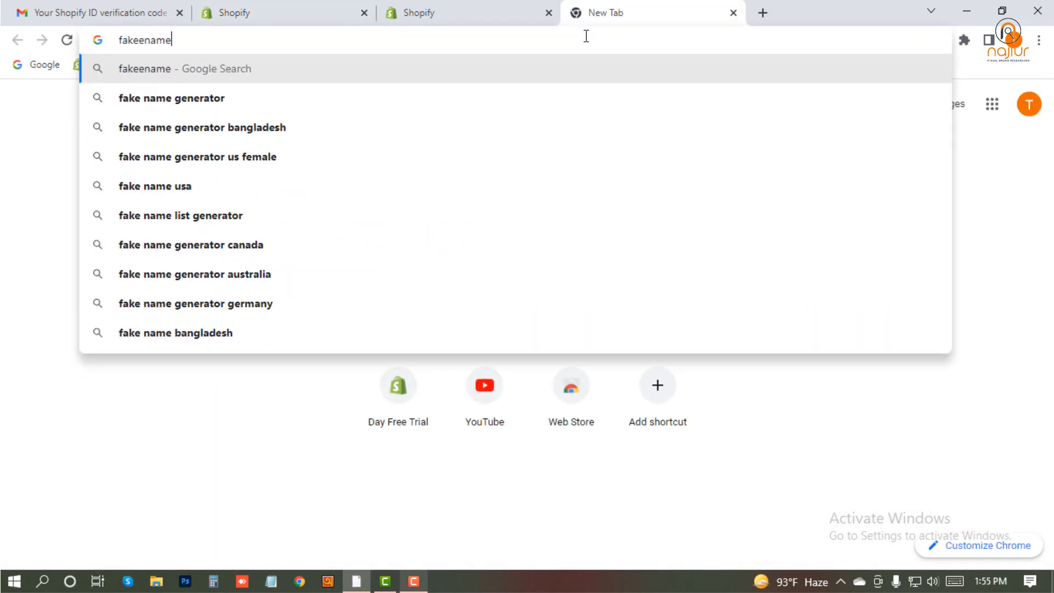
pyautogui.press('Down')
pyautogui.press('Return')
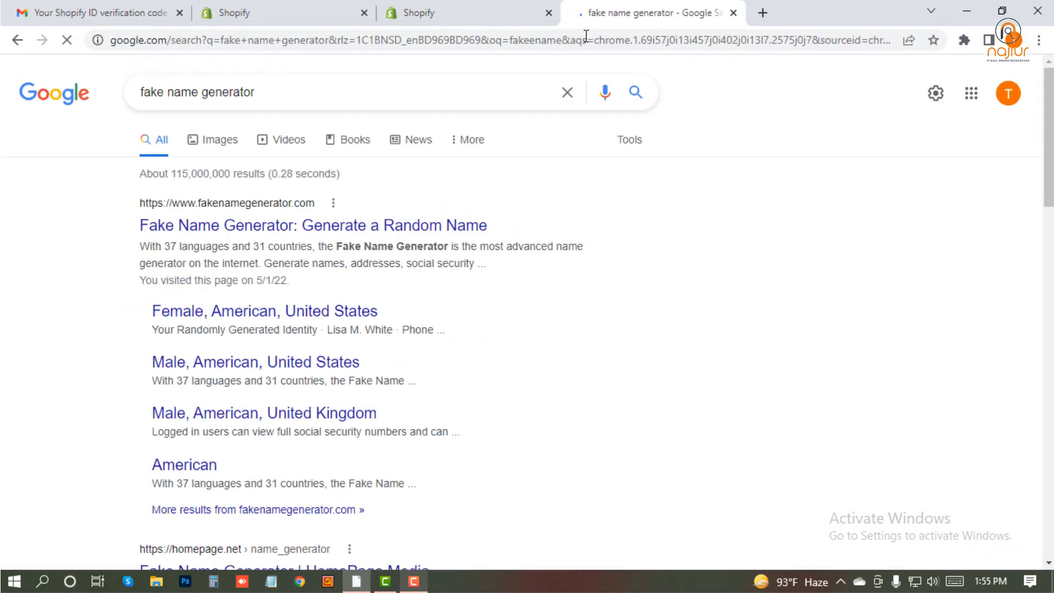
pyautogui.click(281, 226)
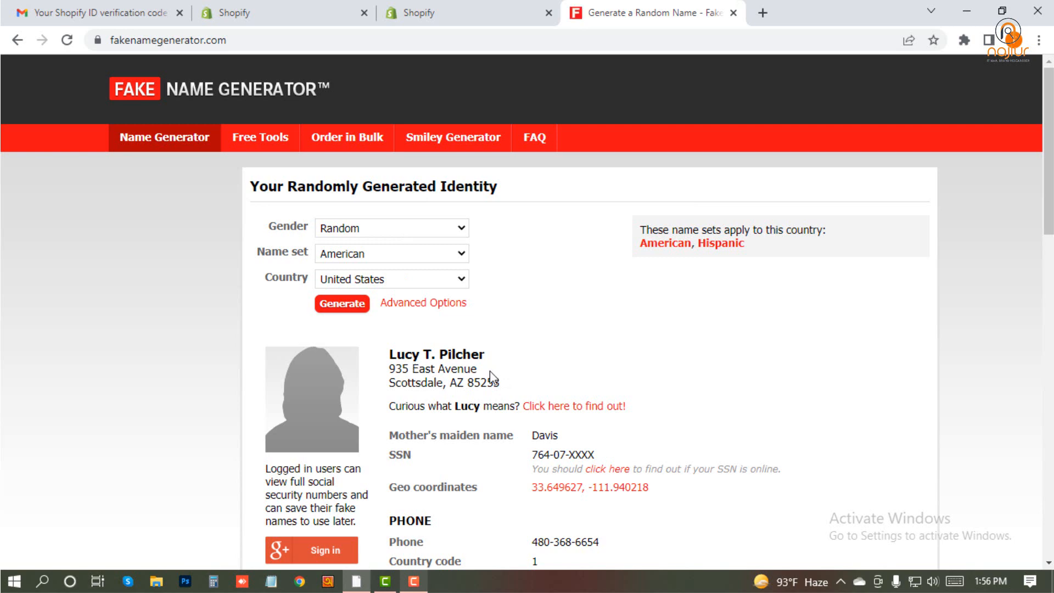
# - Copy the randomly generated identity's full postal address into the Address field of the Shopify store setup form
pyautogui.moveTo(499, 383); pyautogui.dragTo(399, 369)
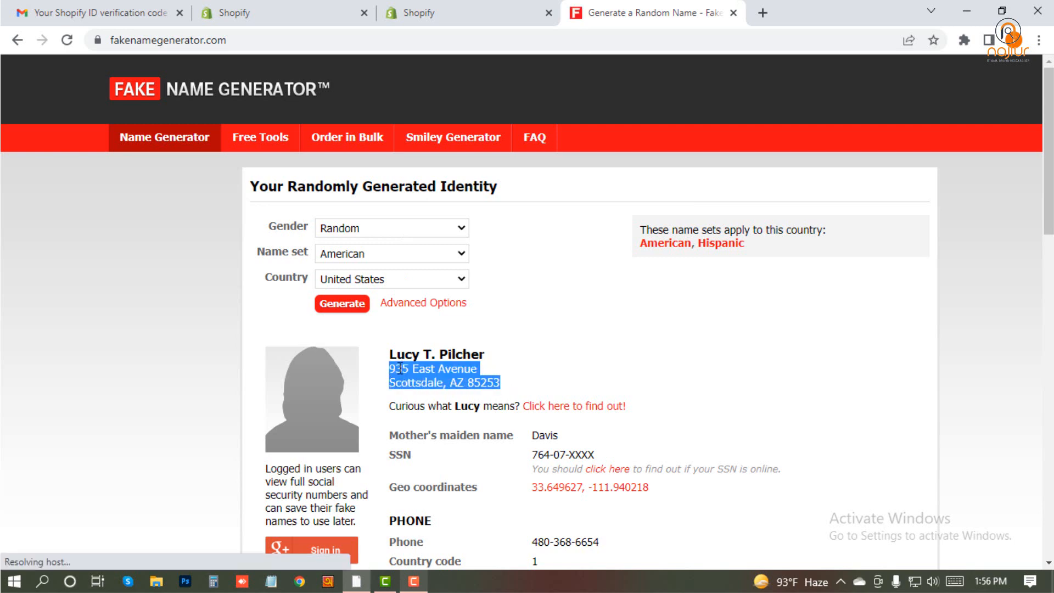
pyautogui.rightClick(399, 369)
pyautogui.click(425, 379)
pyautogui.click(302, 8)
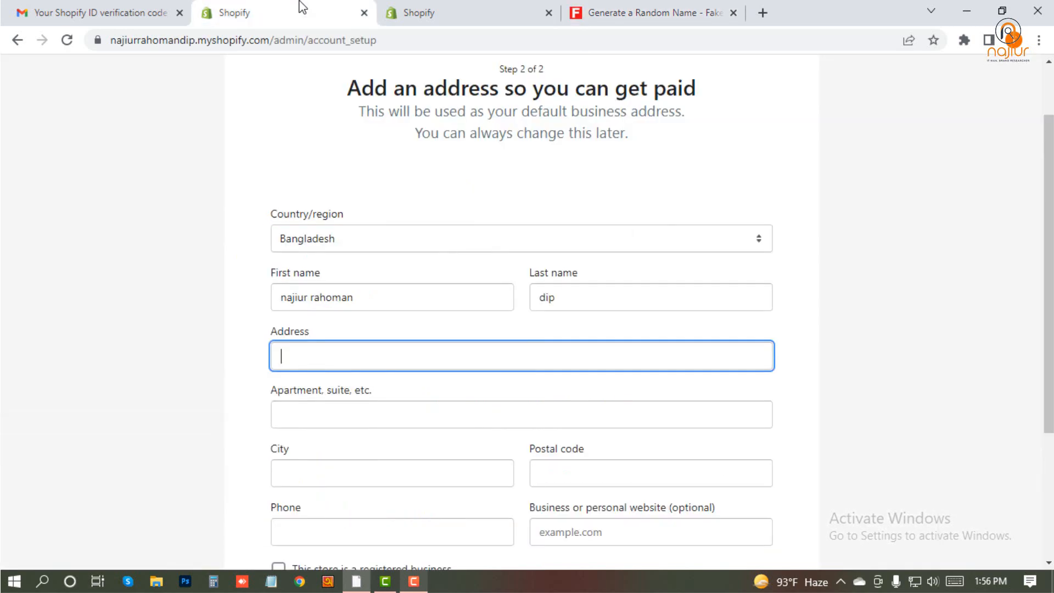
pyautogui.hotkey('ctrl', 'v')
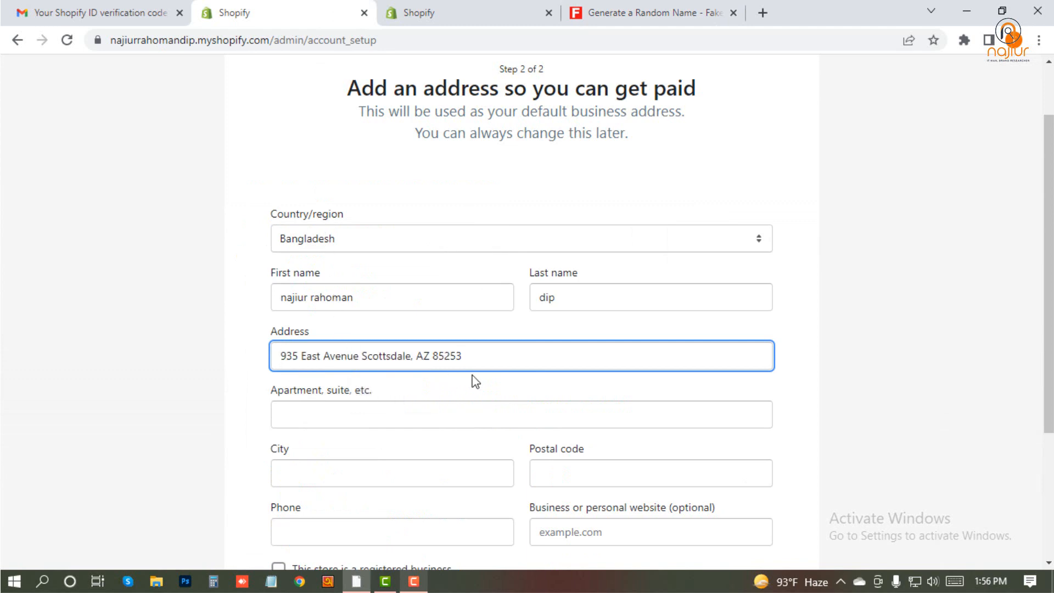
# - Copy the state and postal code portion of the entered address into the Postal code field
pyautogui.scroll(-1, 356, 439)
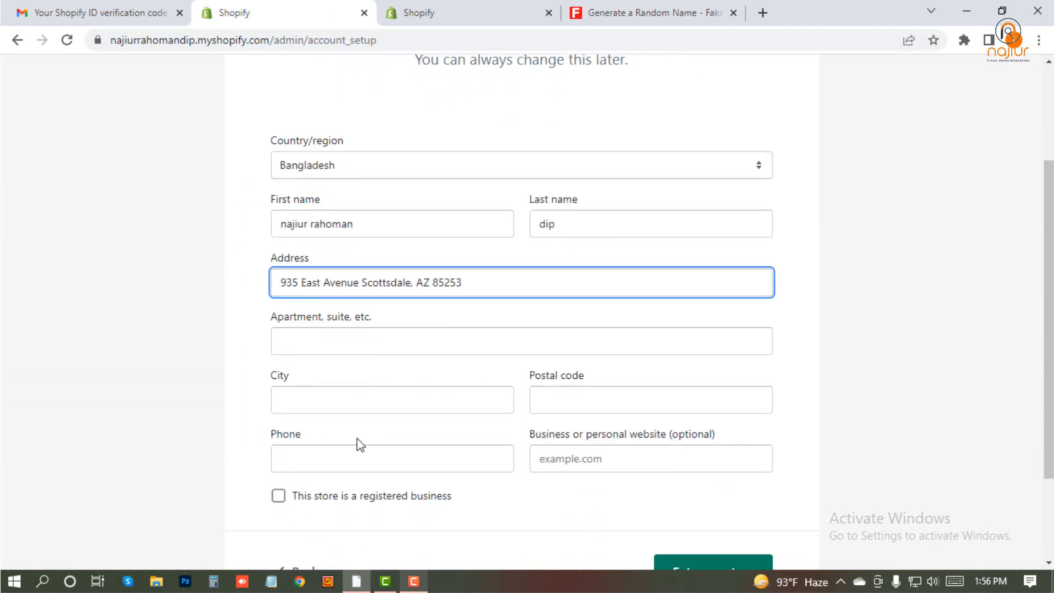
pyautogui.click(532, 391)
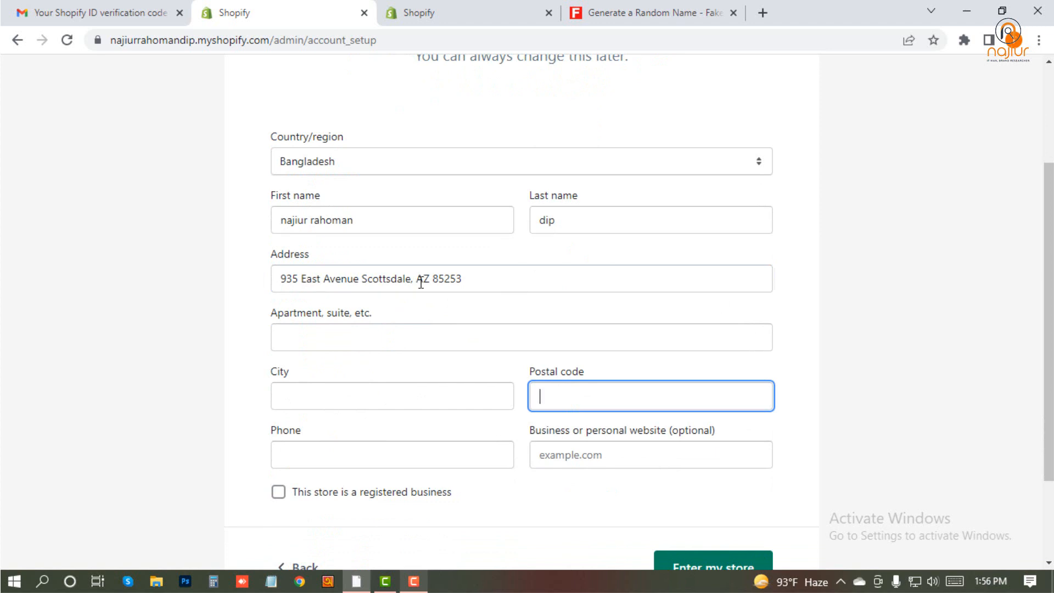
pyautogui.moveTo(418, 282); pyautogui.dragTo(472, 280)
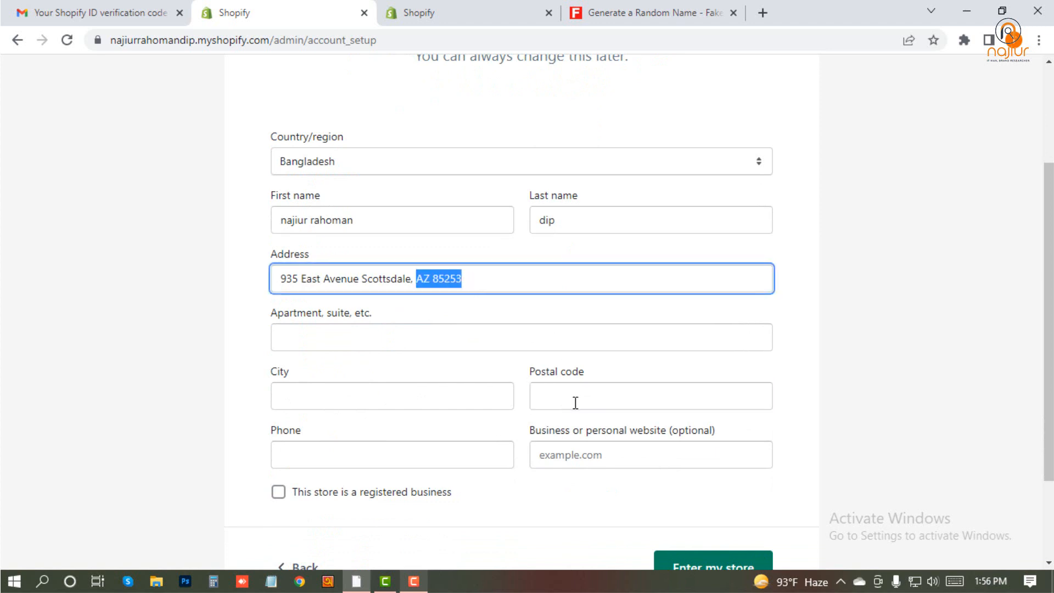
pyautogui.click(575, 402)
pyautogui.hotkey('ctrl', 'v')
# - Copy the city portion of the entered address into the City field
pyautogui.moveTo(301, 278); pyautogui.dragTo(408, 278)
pyautogui.click(344, 397)
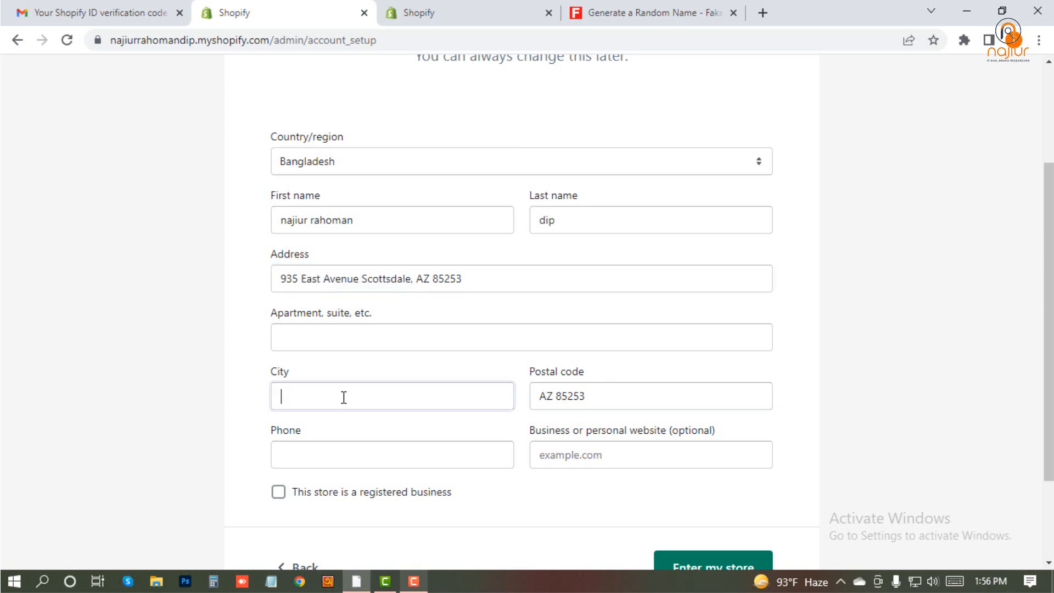
pyautogui.hotkey('ctrl', 'v')
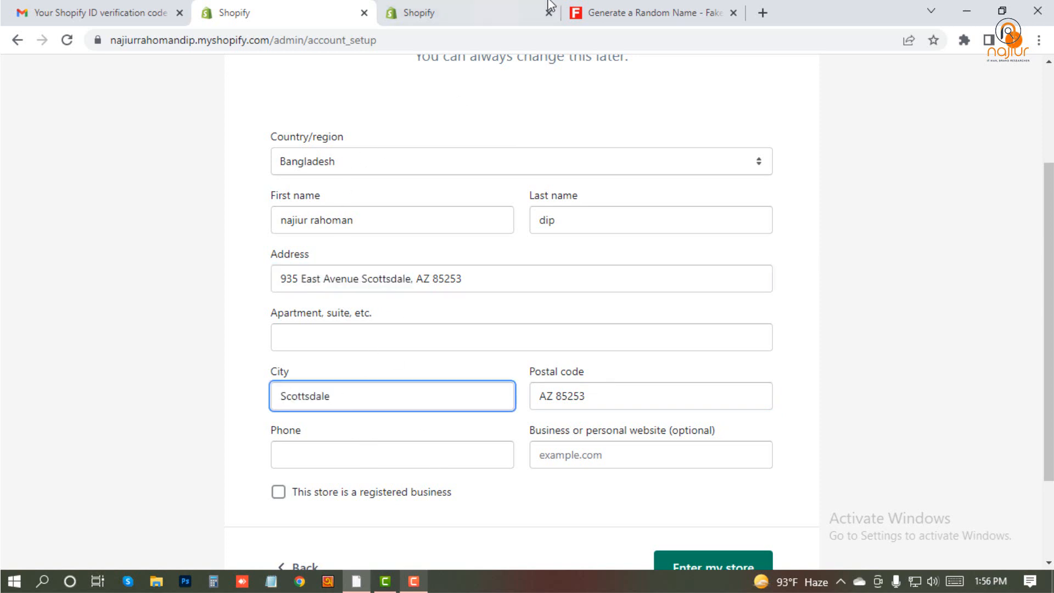
# - Check the generated identity's country and set the store address form's Country/region to United States
pyautogui.click(604, 11)
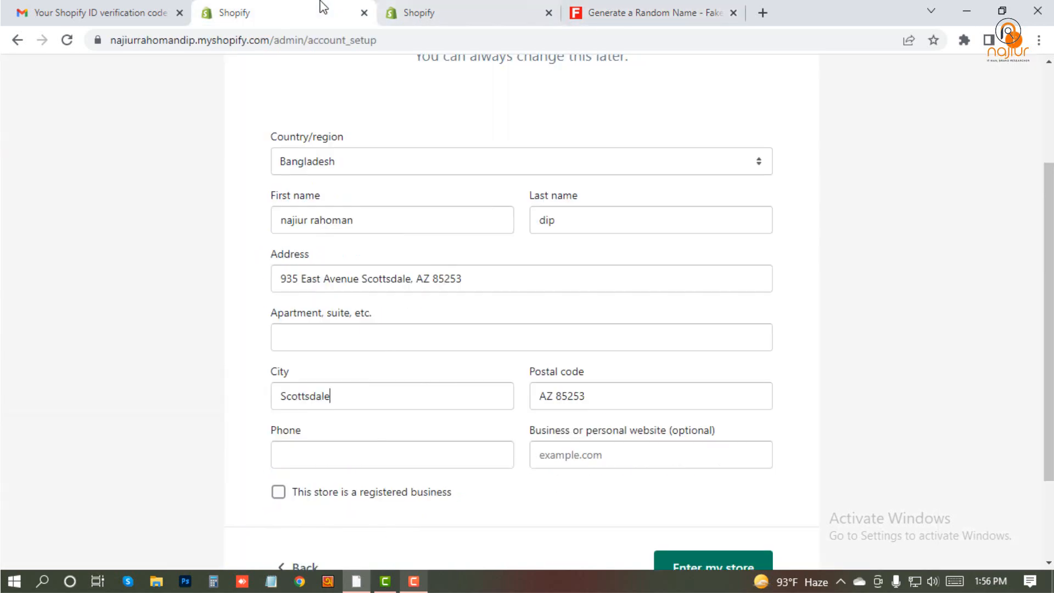
pyautogui.click(323, 11)
pyautogui.click(371, 163)
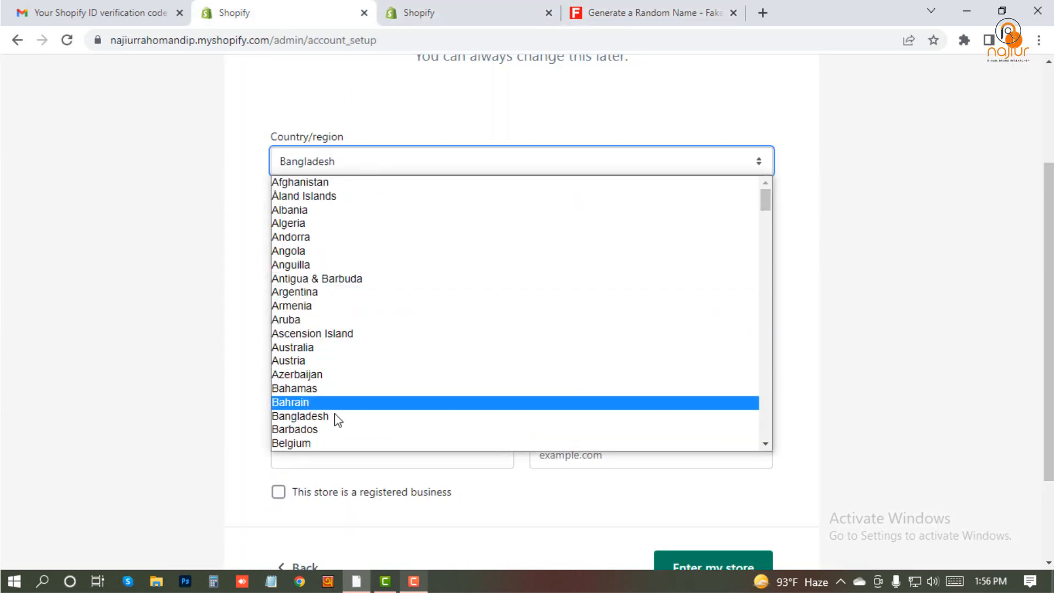
pyautogui.scroll(-2, 376, 381)
pyautogui.scroll(-20, 329, 419)
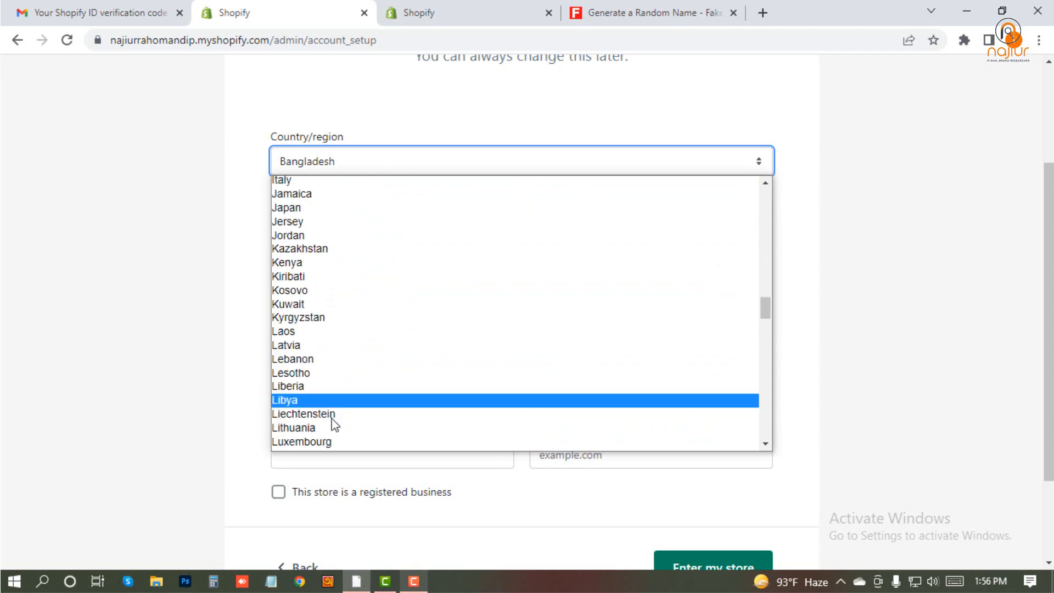
pyautogui.scroll(-15, 331, 427)
pyautogui.scroll(-10, 330, 428)
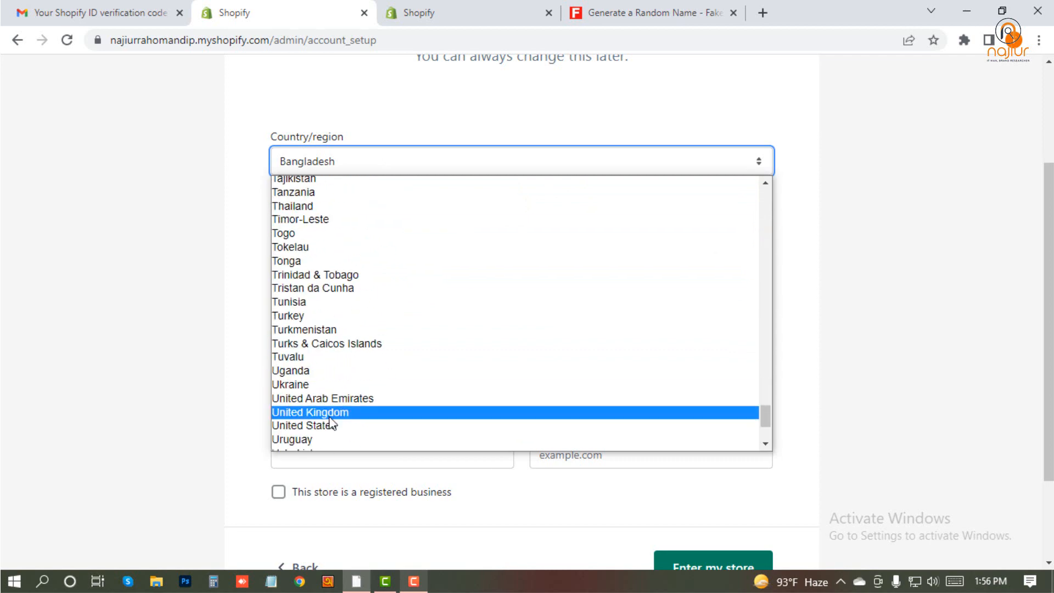
pyautogui.scroll(-3, 329, 420)
pyautogui.click(333, 293)
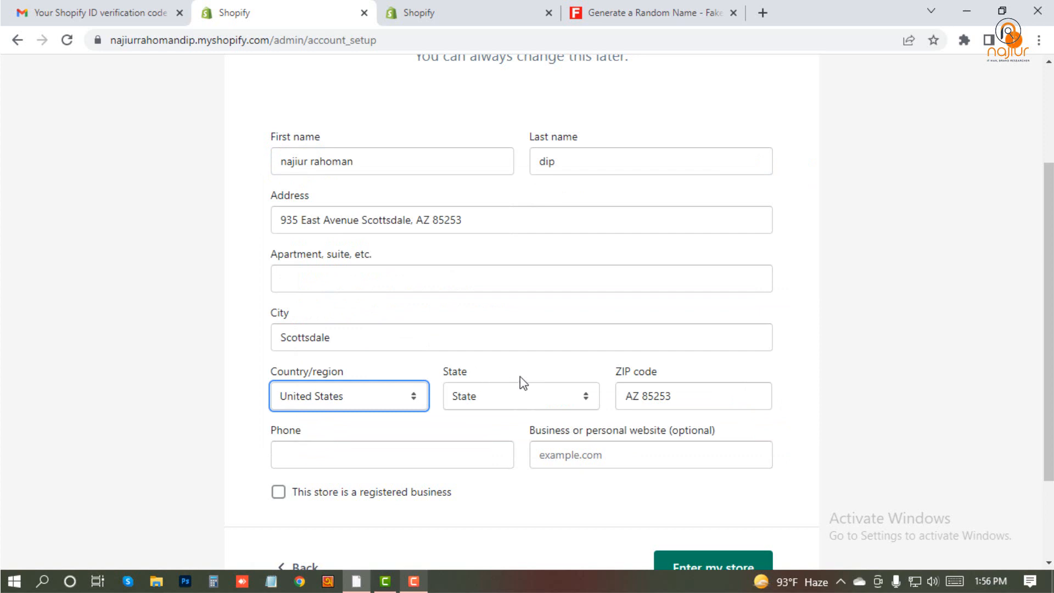
pyautogui.click(242, 415)
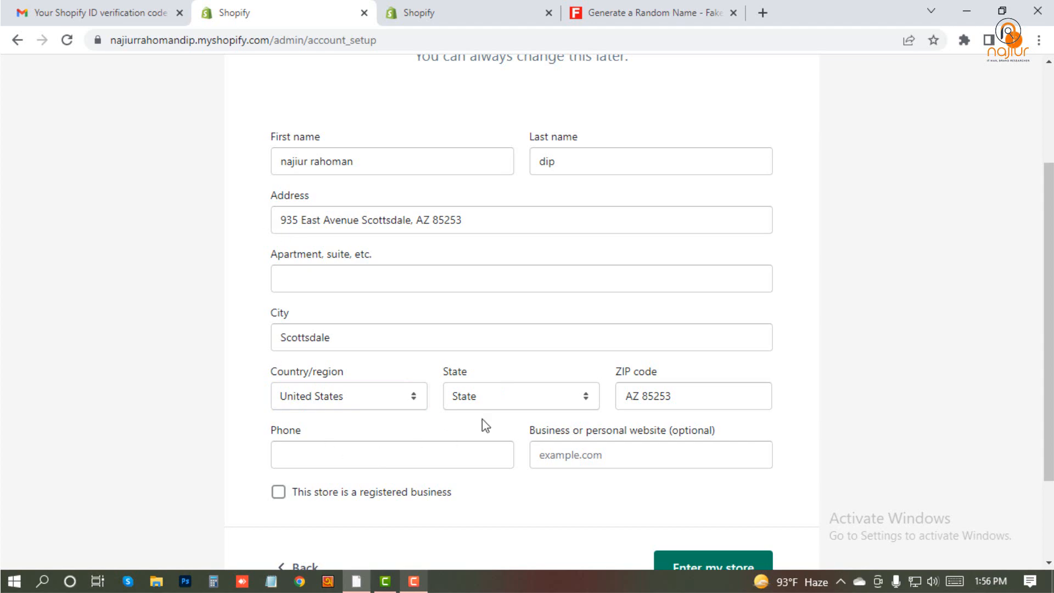
# - Copy the generated identity's phone number from the fake name generator page into the Phone field of the store address form
pyautogui.click(588, 9)
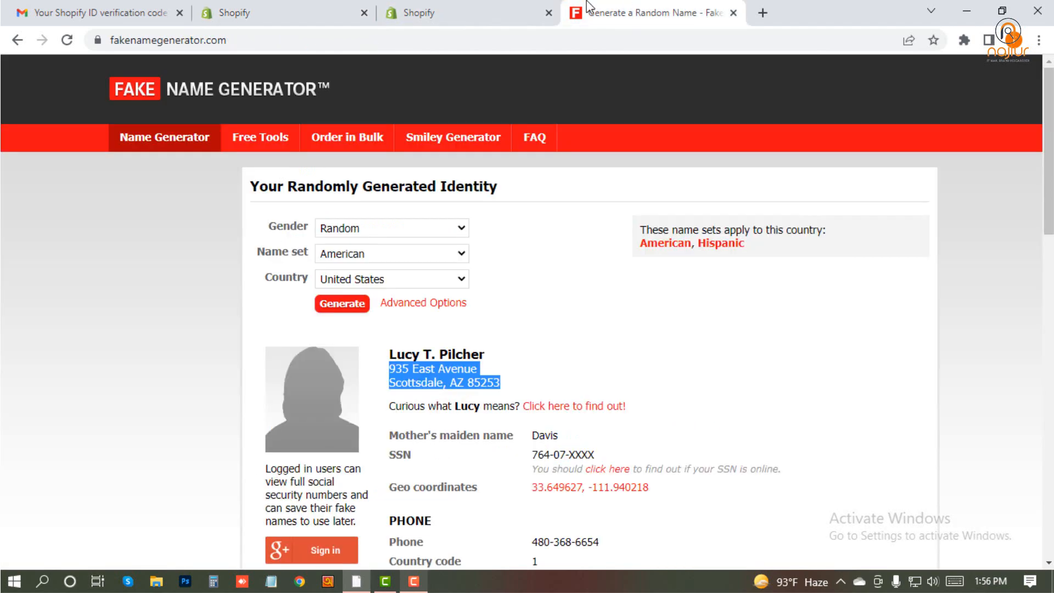
pyautogui.scroll(-4, 386, 410)
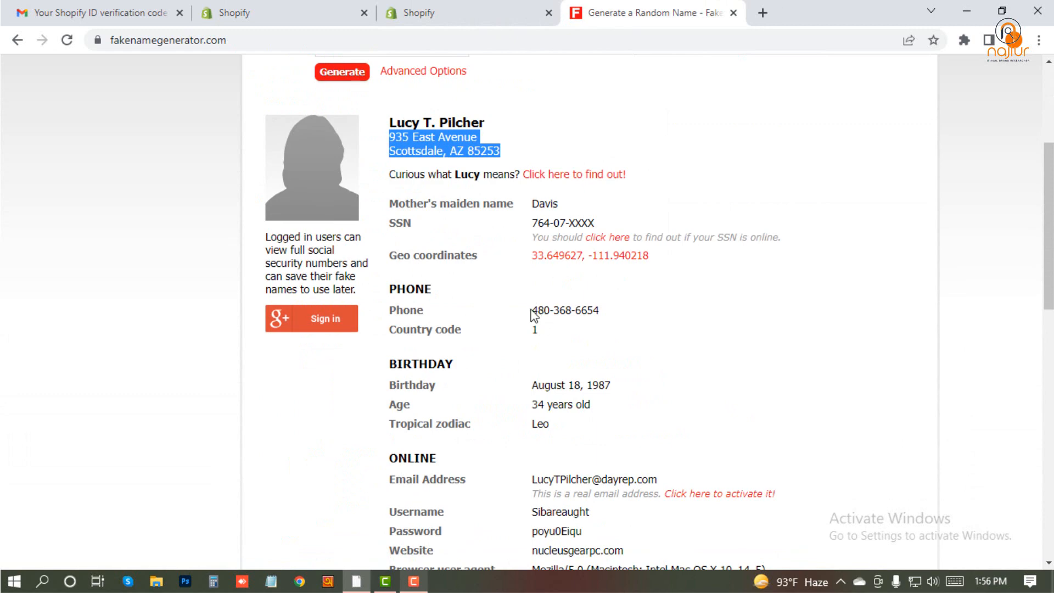
pyautogui.moveTo(531, 310); pyautogui.dragTo(599, 311)
pyautogui.rightClick(600, 311)
pyautogui.click(613, 323)
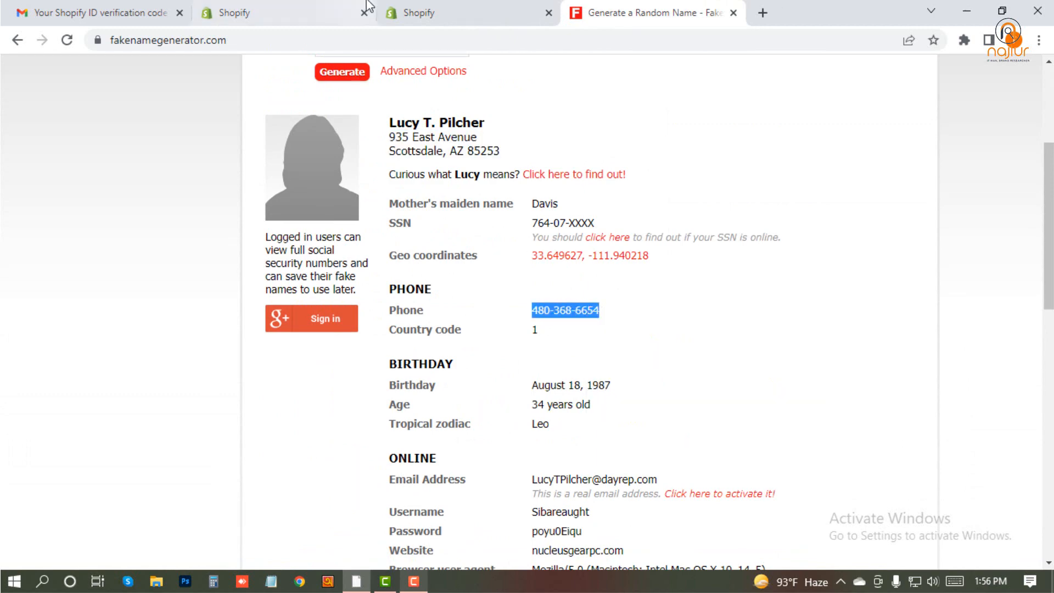
pyautogui.click(329, 12)
pyautogui.click(339, 467)
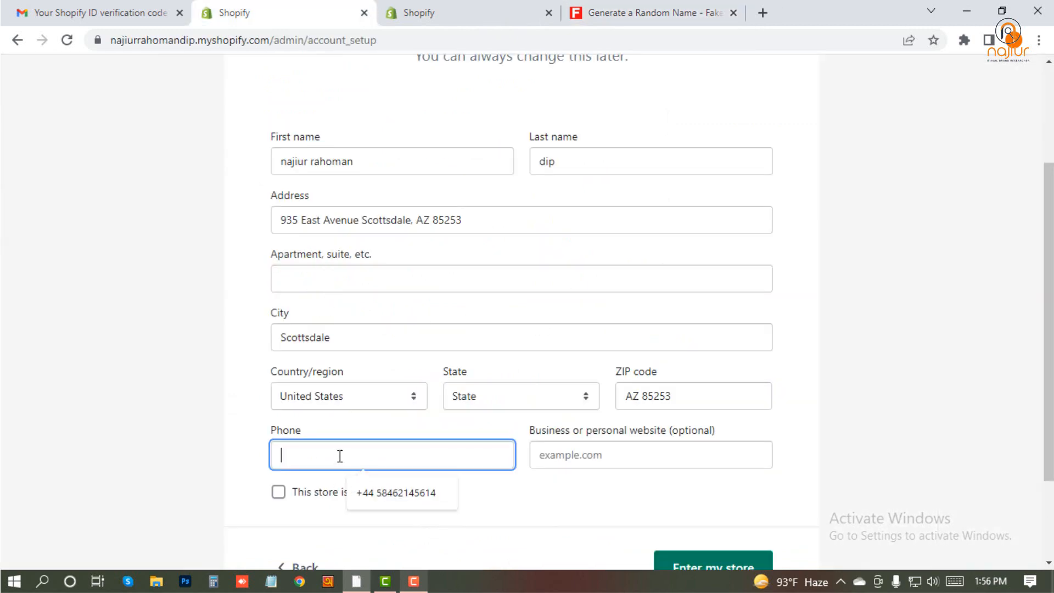
pyautogui.hotkey('ctrl', 'v')
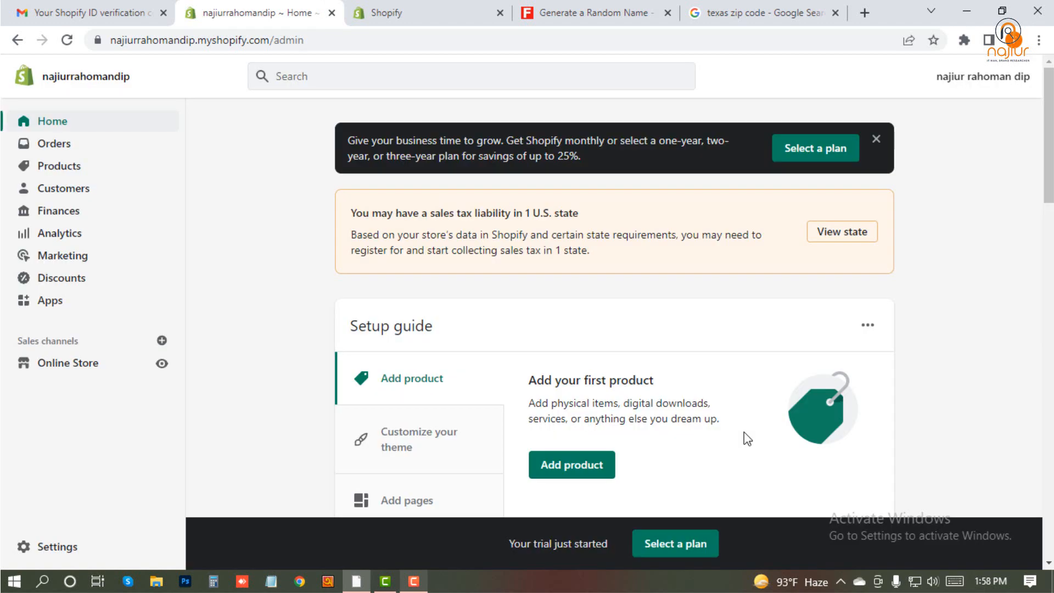
# - Dismiss the plan promotion banner on the admin home page and look through the Orders, Products and Customers pages
pyautogui.click(876, 141)
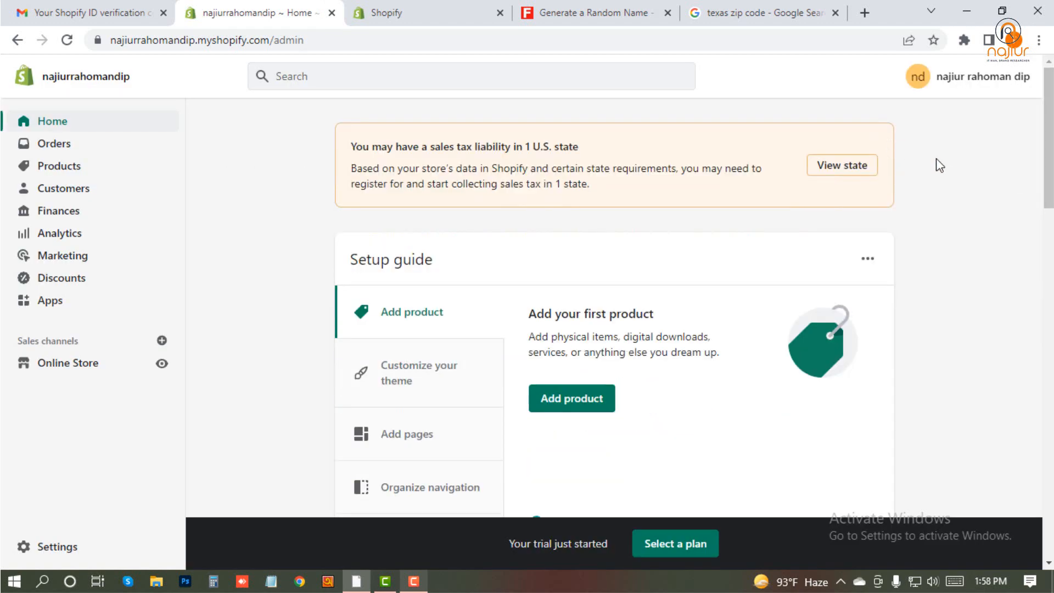
pyautogui.click(66, 148)
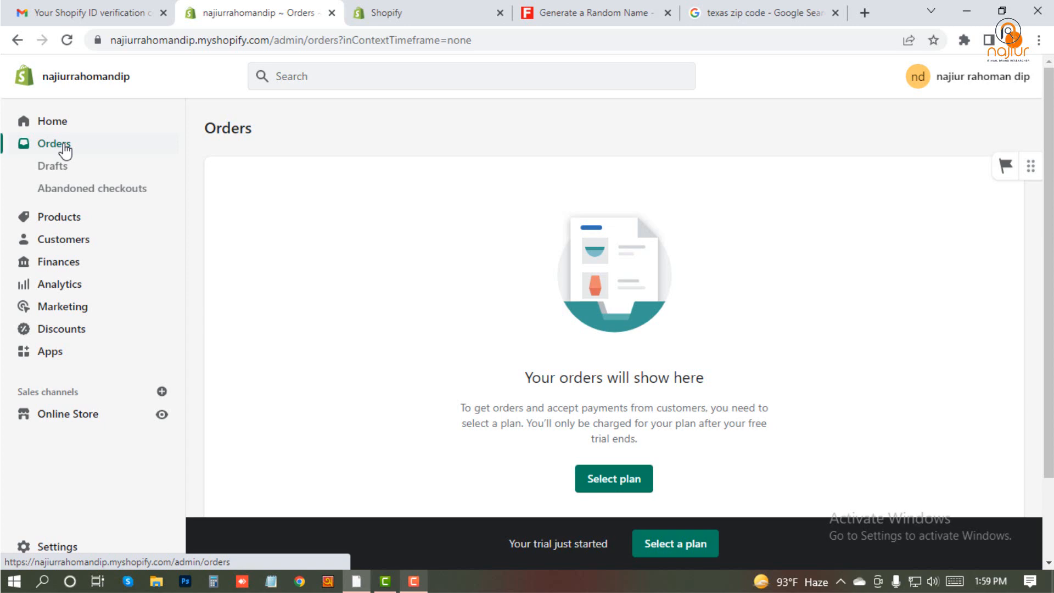
pyautogui.click(61, 218)
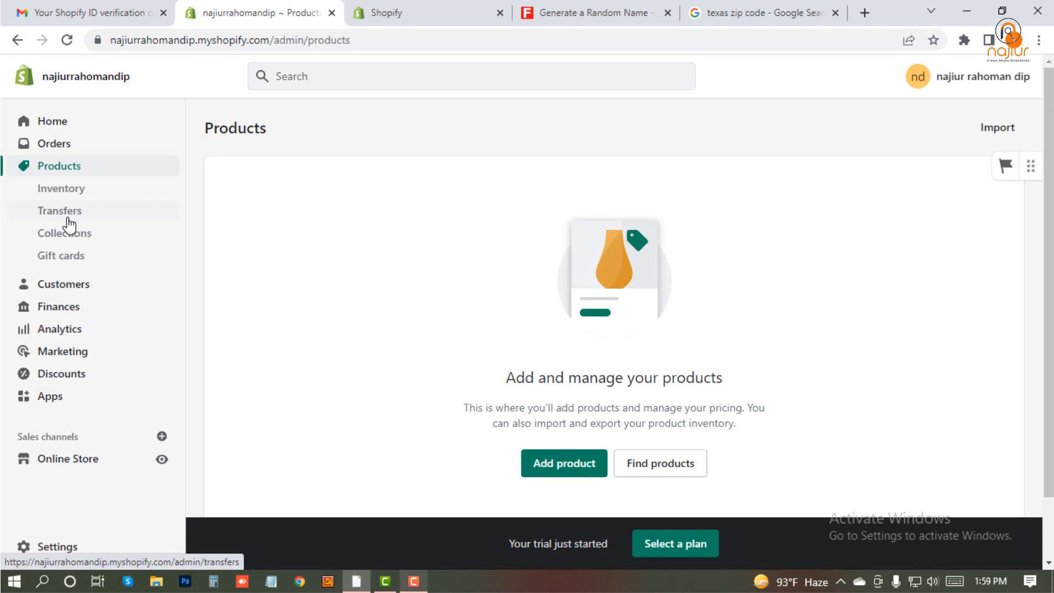
pyautogui.click(61, 287)
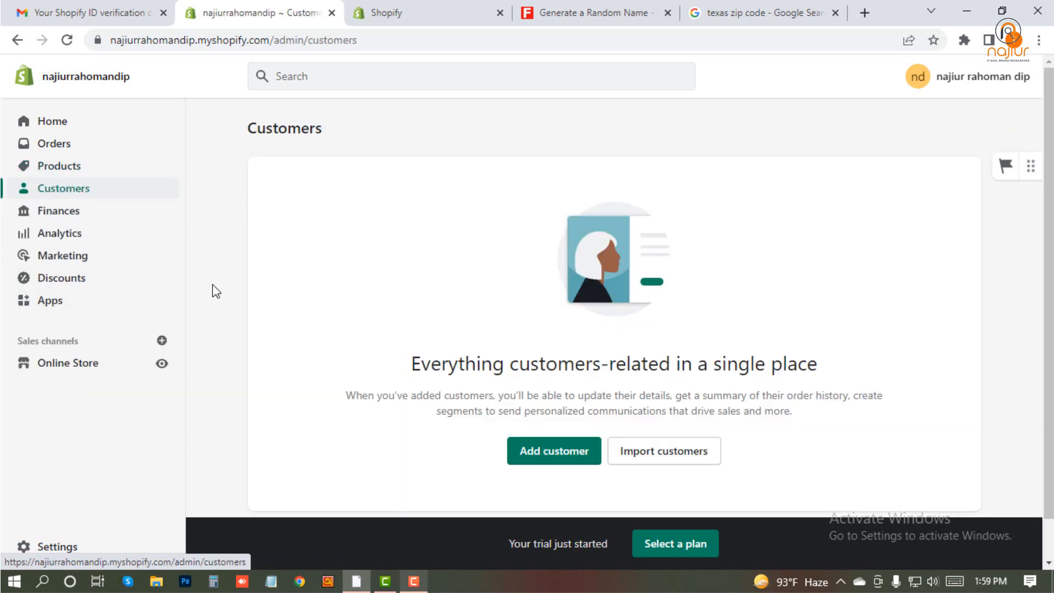
# - View the Finances overview together with its Billing and Payouts pages
pyautogui.click(40, 212)
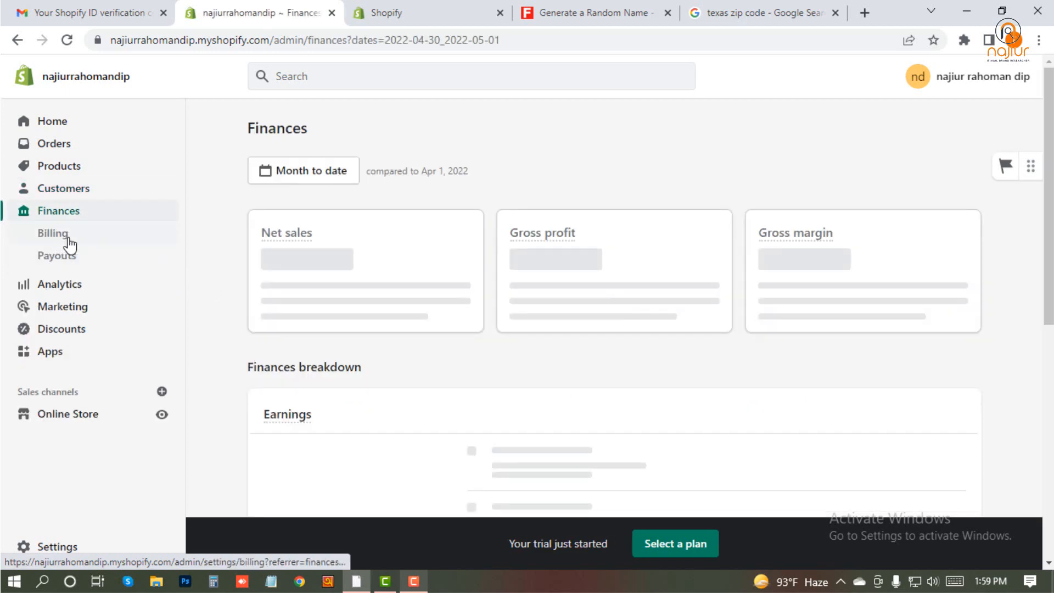
pyautogui.click(68, 241)
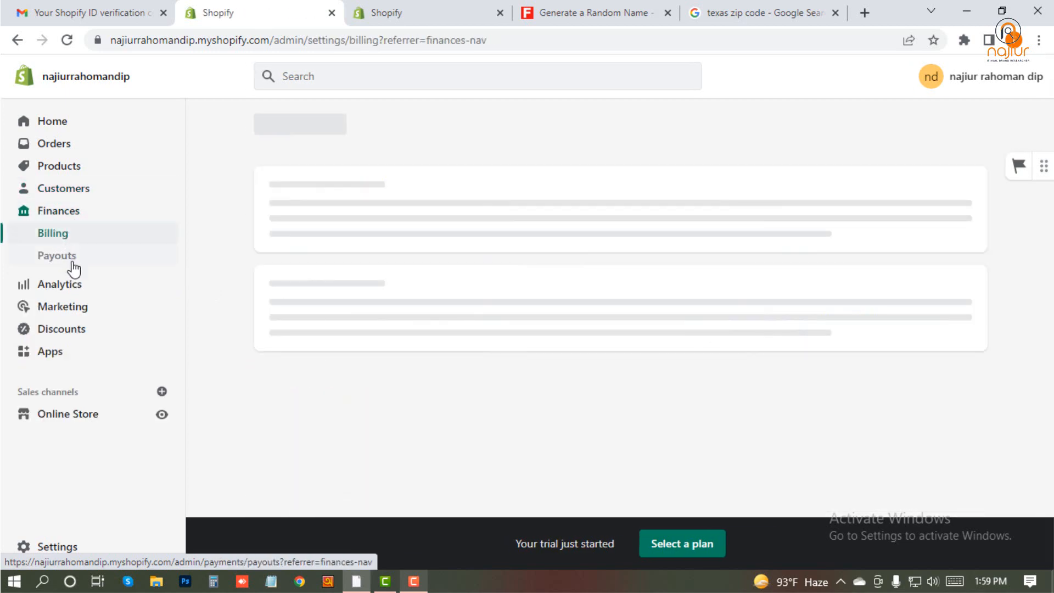
pyautogui.click(73, 266)
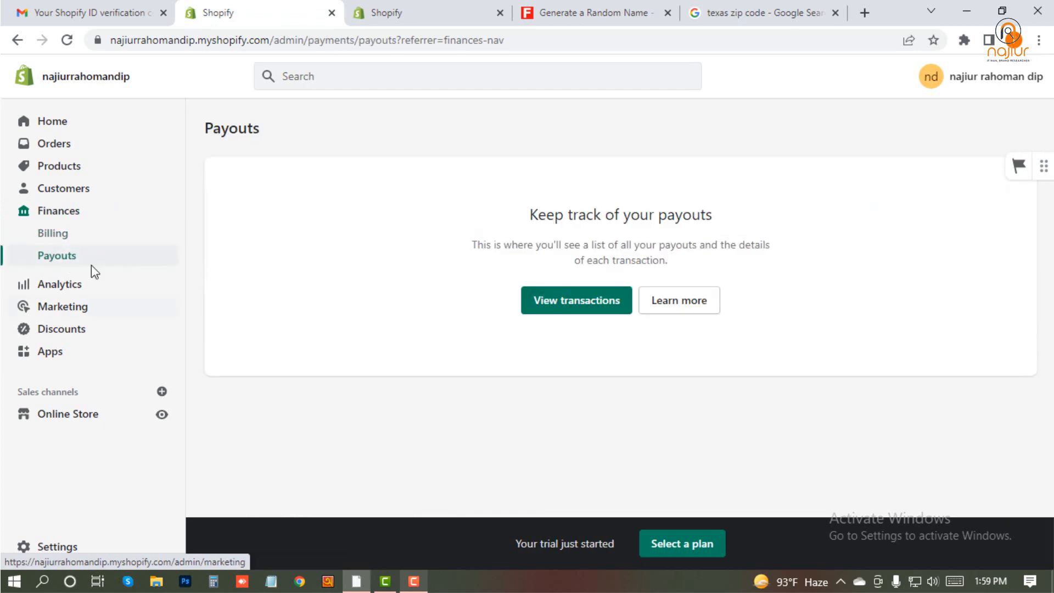
# - Examine the sales, session and order cards on the Analytics dashboard, including its Reports and Live View pages
pyautogui.click(57, 283)
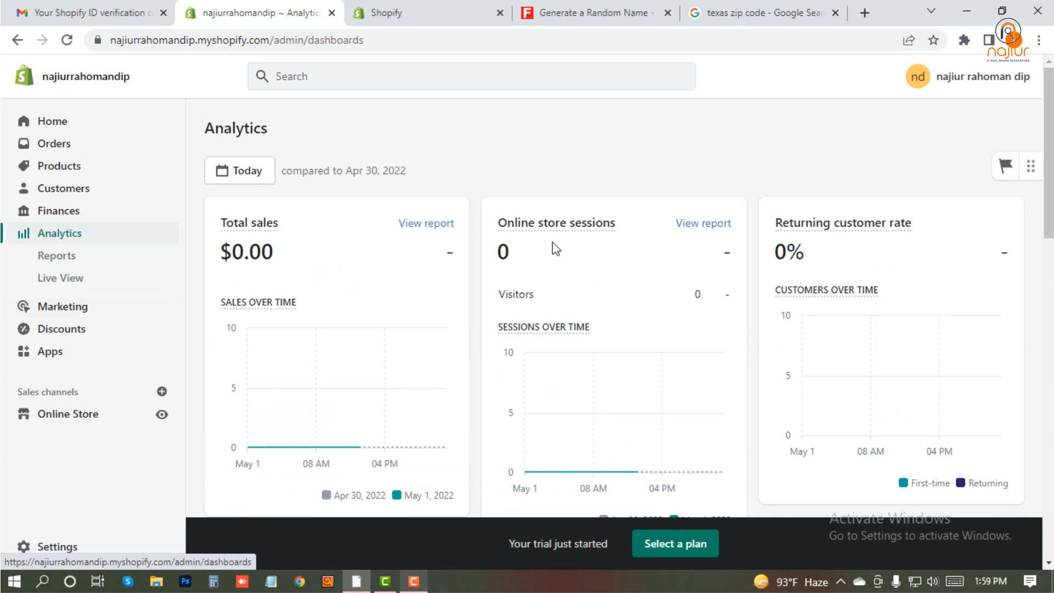
pyautogui.scroll(-5, 814, 273)
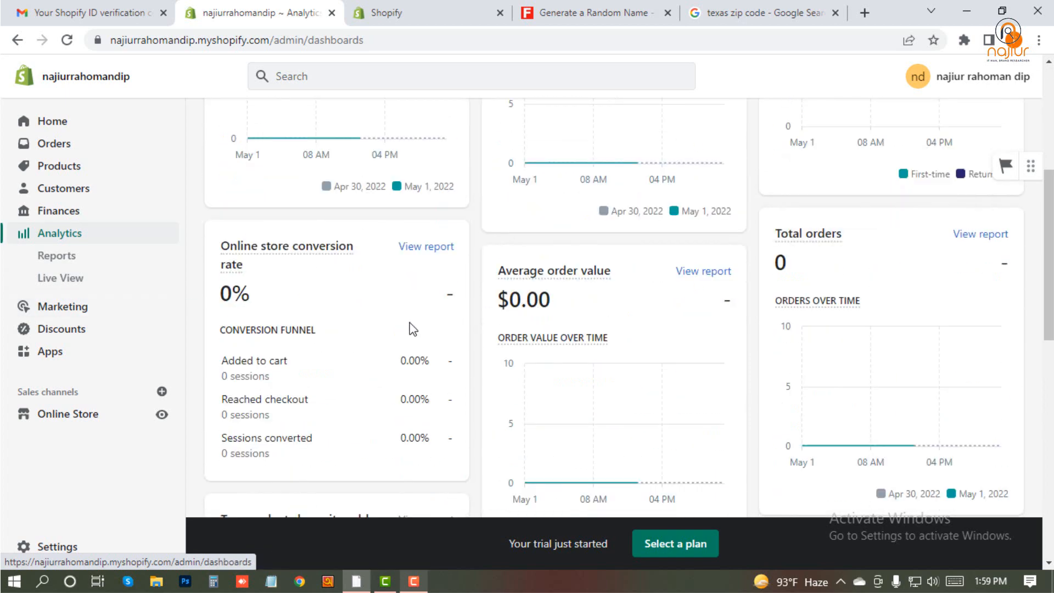
pyautogui.scroll(-2, 384, 328)
pyautogui.scroll(1, 593, 288)
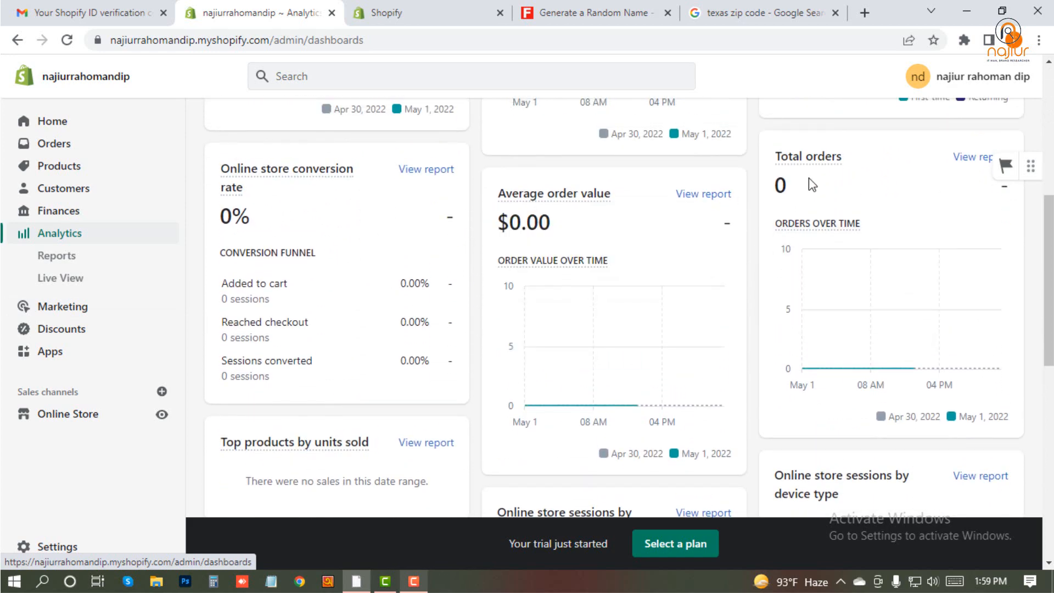
pyautogui.scroll(-1, 657, 265)
pyautogui.scroll(-8, 631, 352)
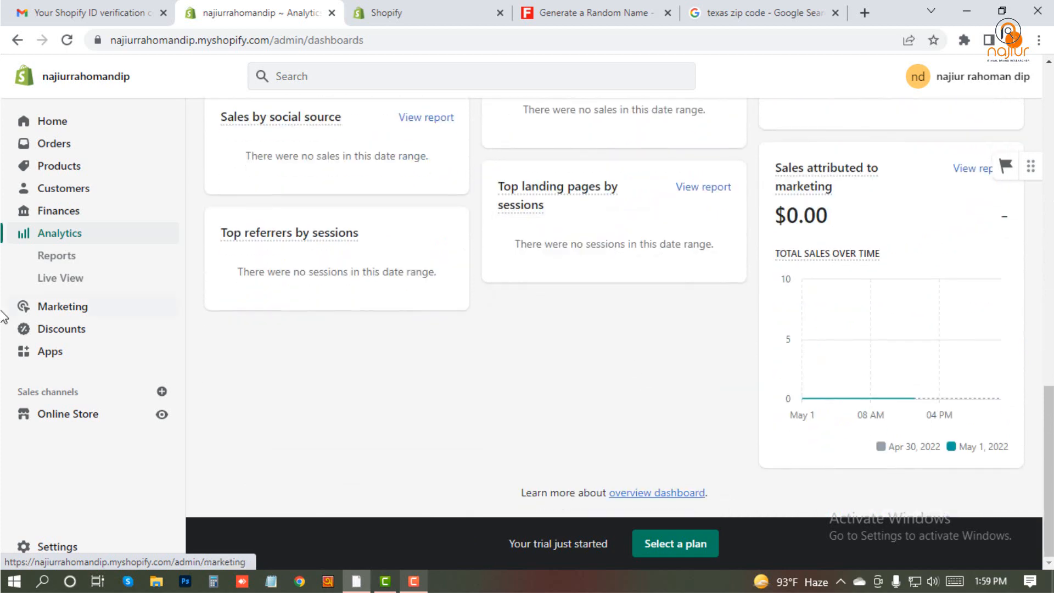
pyautogui.click(62, 256)
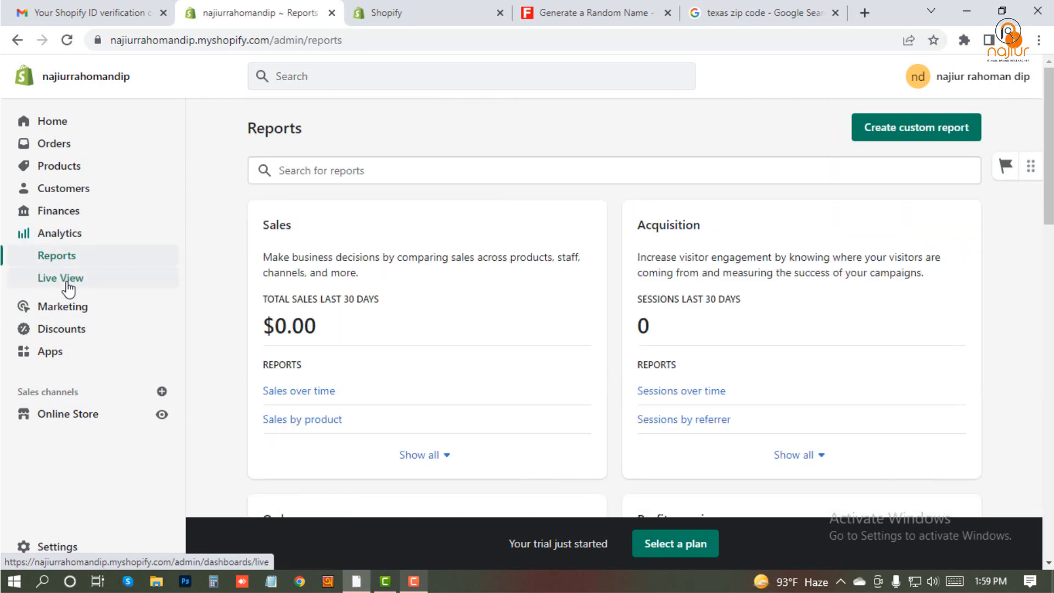
pyautogui.click(69, 280)
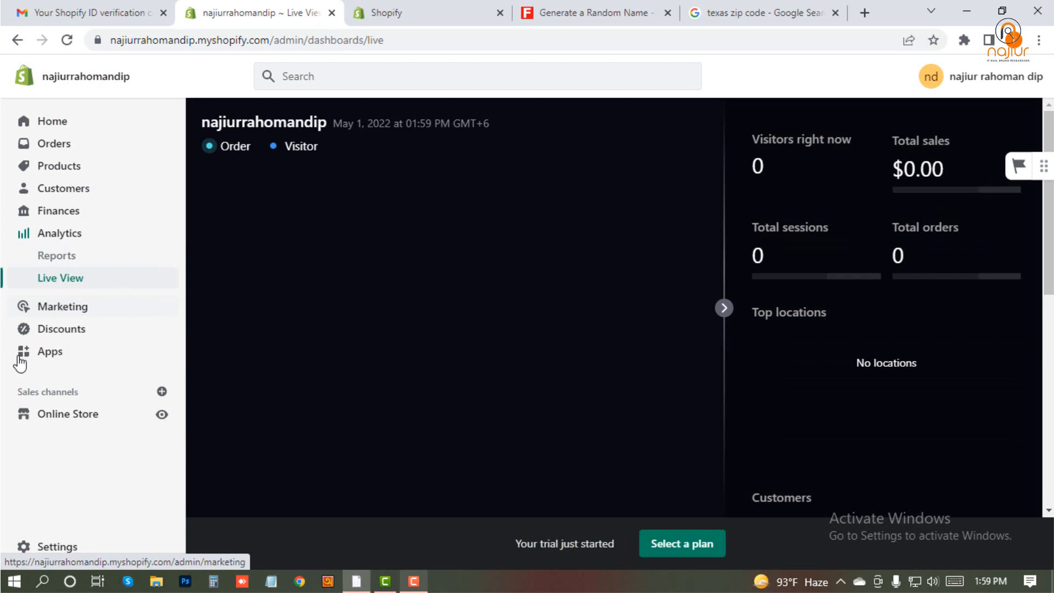
# - Review the Marketing page's list of marketing apps and its Campaigns and Automations pages
pyautogui.click(78, 309)
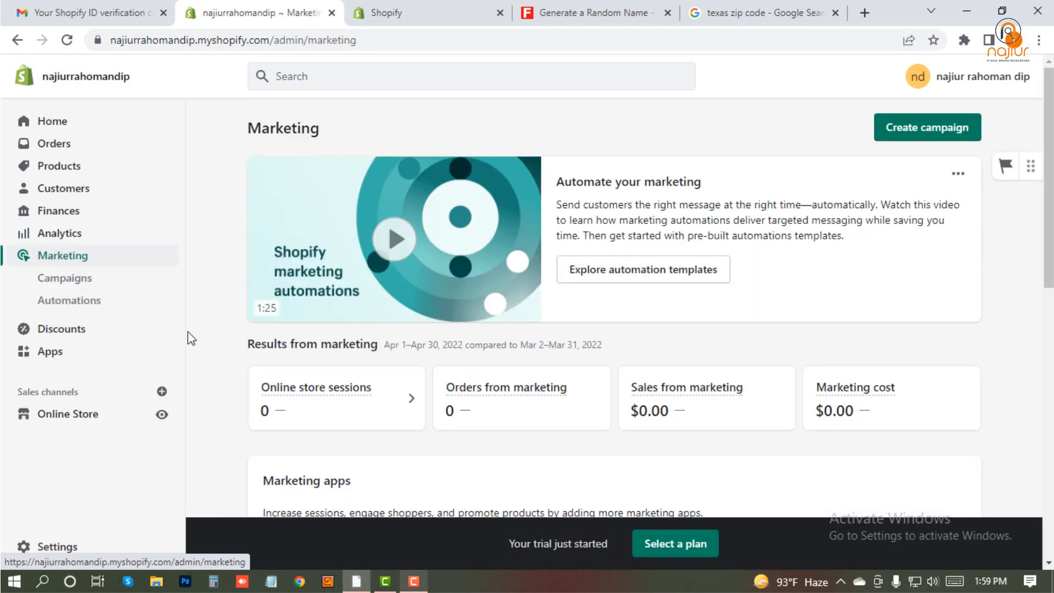
pyautogui.scroll(-4, 367, 285)
pyautogui.scroll(-1, 371, 298)
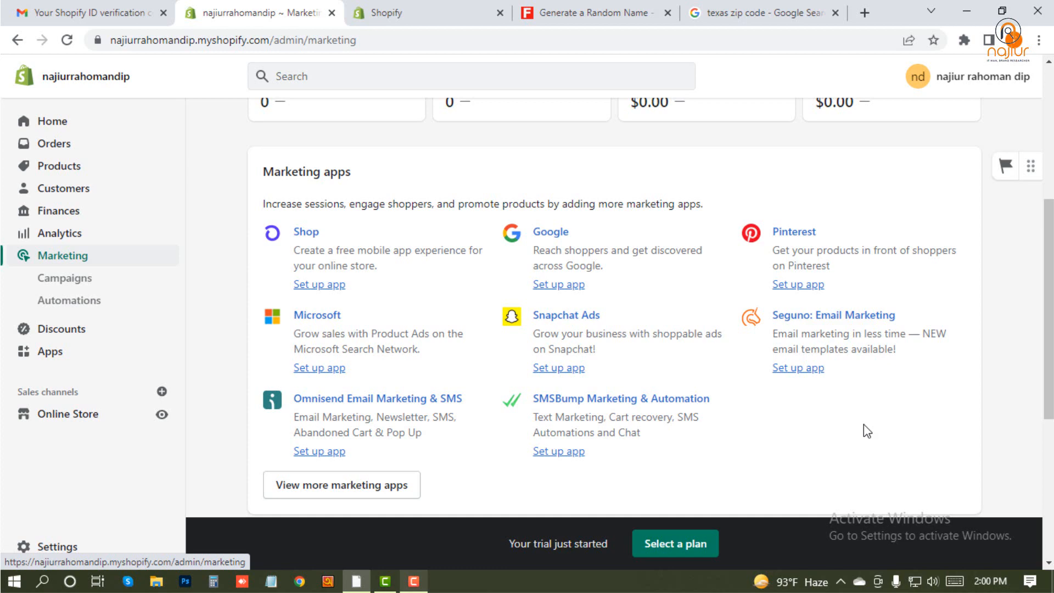
pyautogui.click(66, 280)
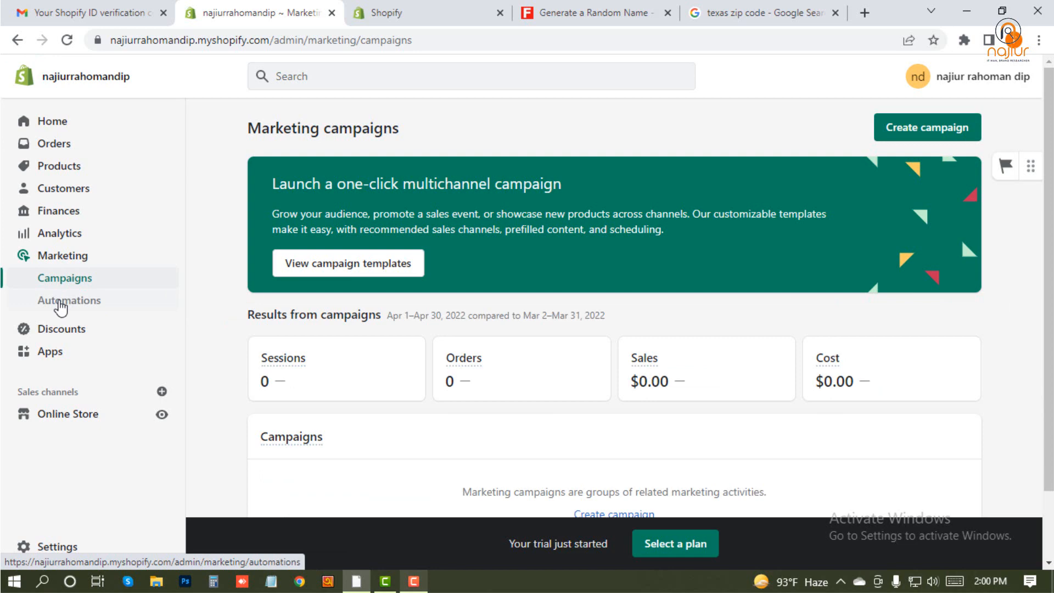
pyautogui.click(61, 307)
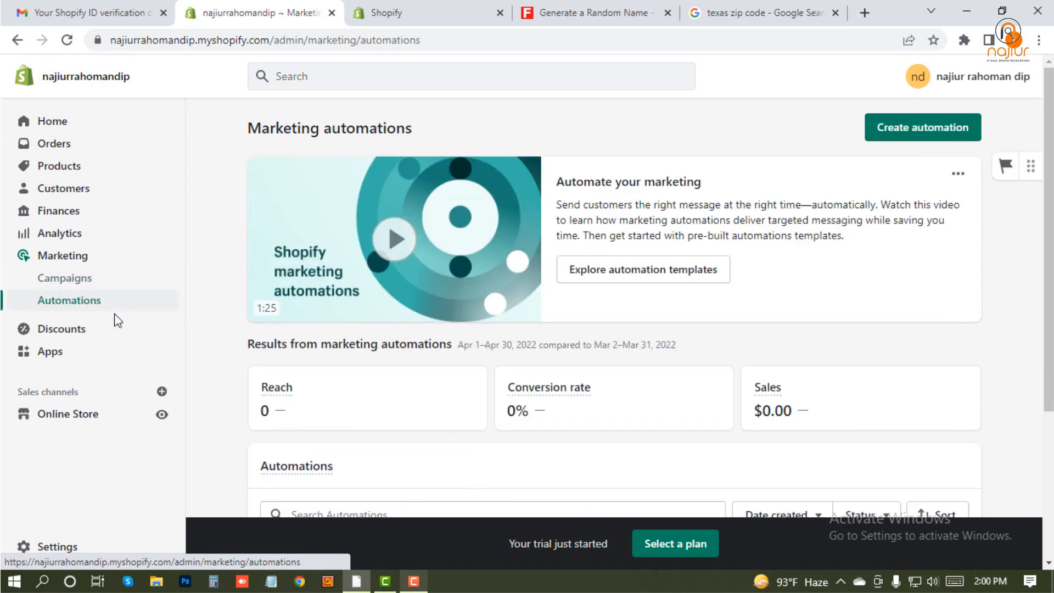
# - View the discount types offered when creating a discount on the Discounts page, without creating one
pyautogui.click(74, 332)
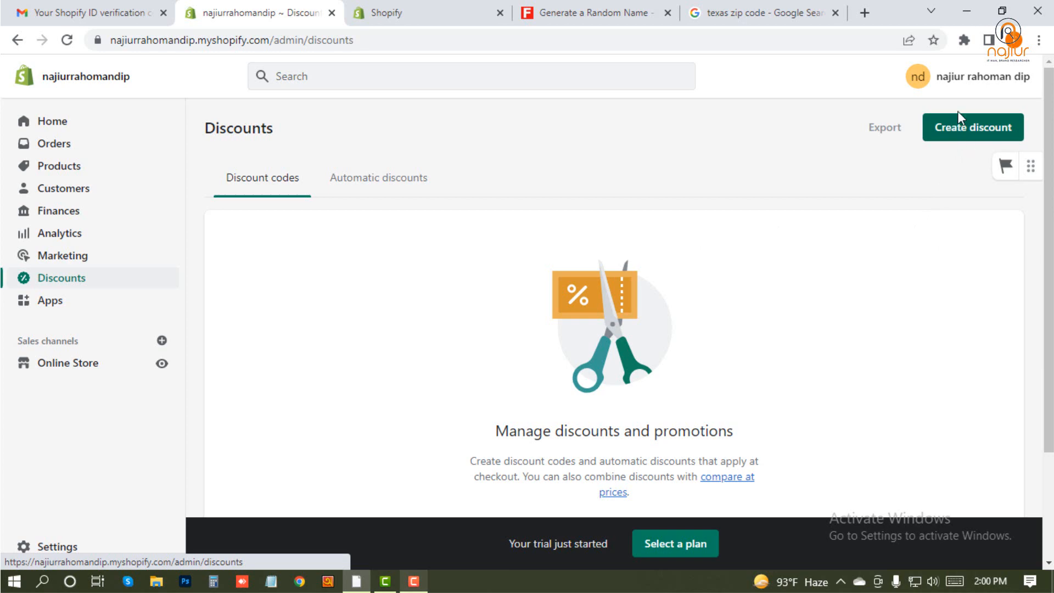
pyautogui.click(962, 125)
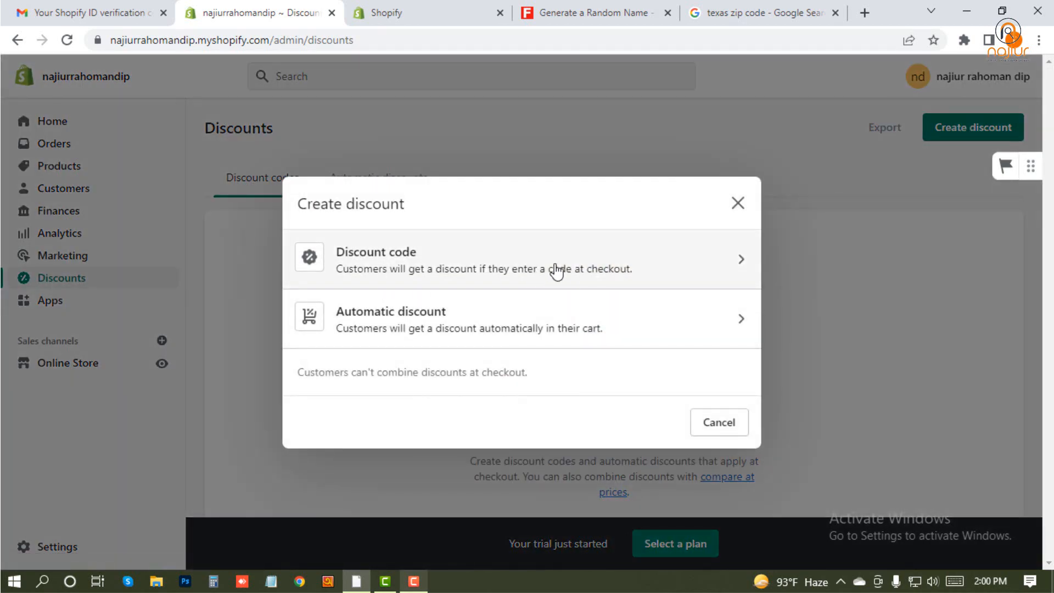
pyautogui.click(737, 204)
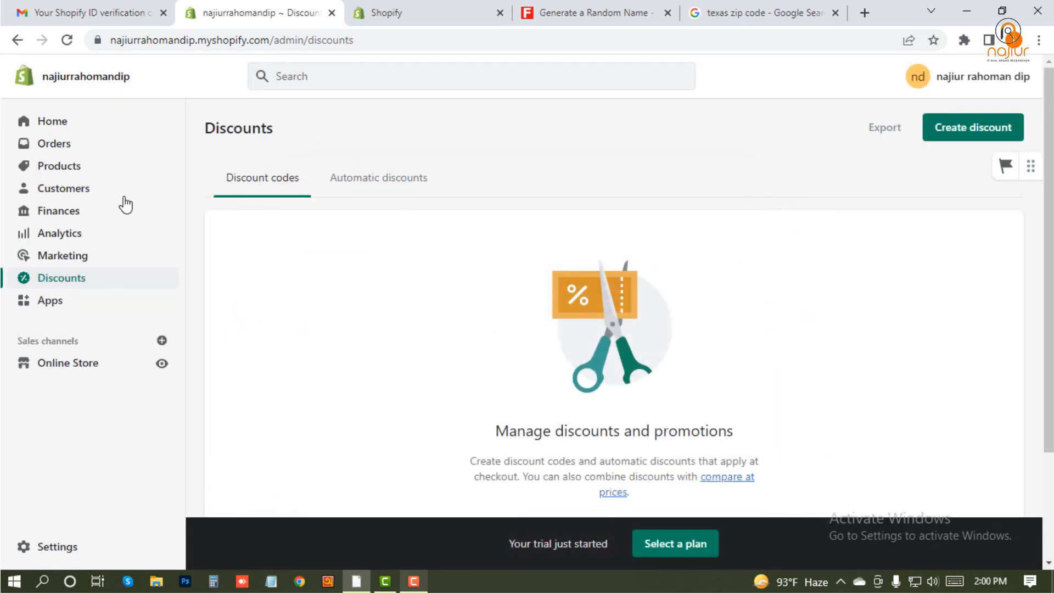
# - View the recommended apps on the Apps page and open the Online Store's Themes page
pyautogui.click(95, 298)
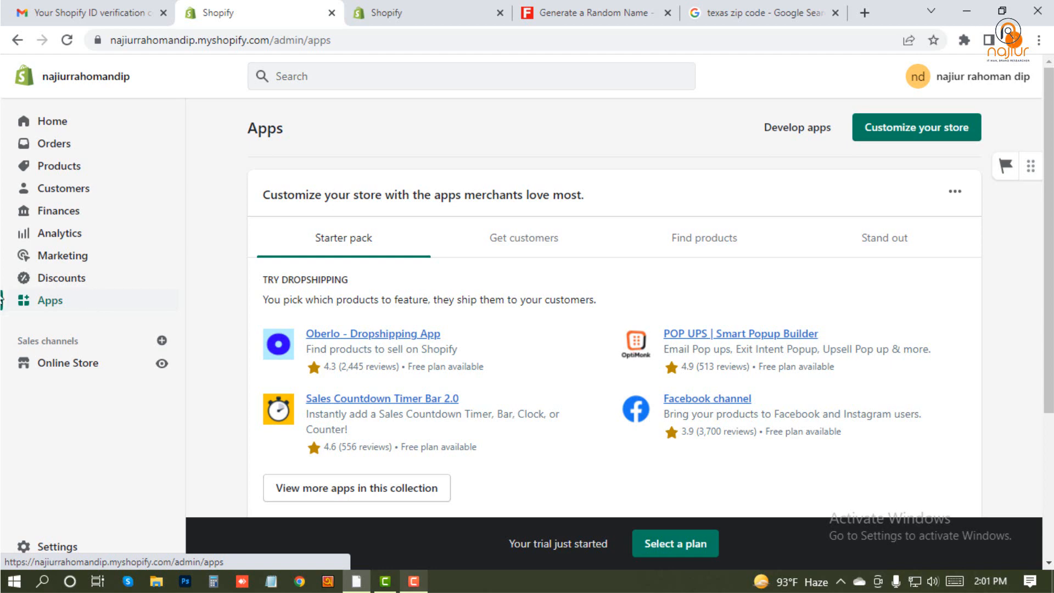
pyautogui.click(81, 363)
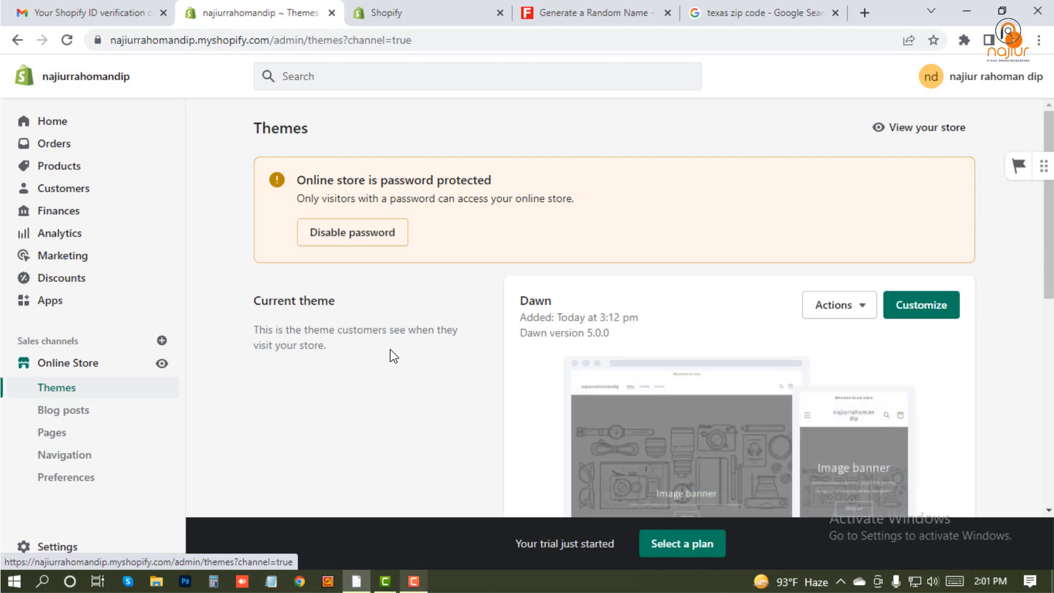
# - View the Online Store's Blog posts, Pages, Navigation and Preferences pages in turn
pyautogui.click(62, 412)
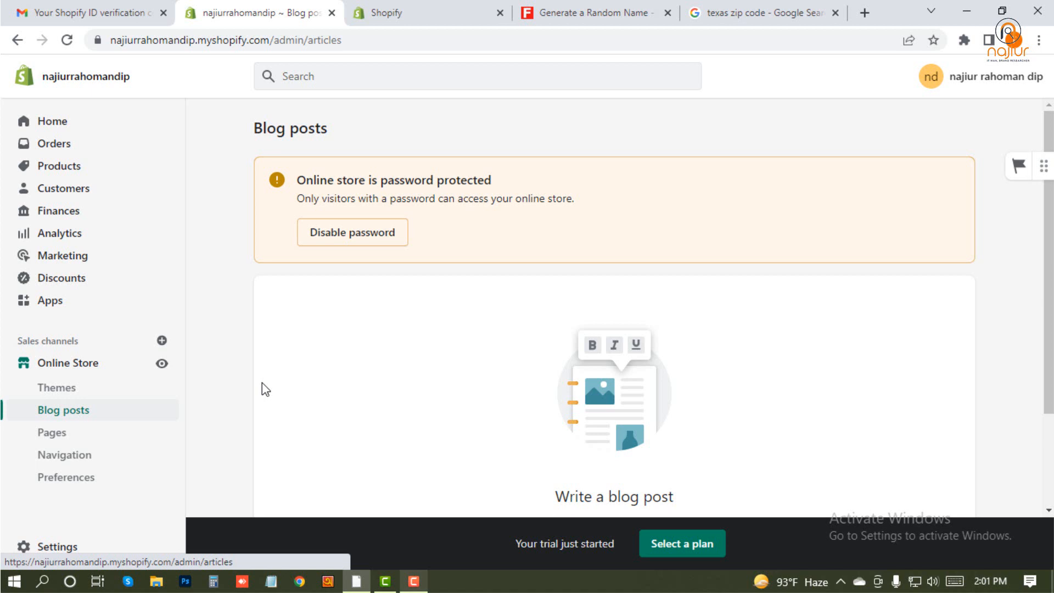
pyautogui.scroll(-3, 329, 384)
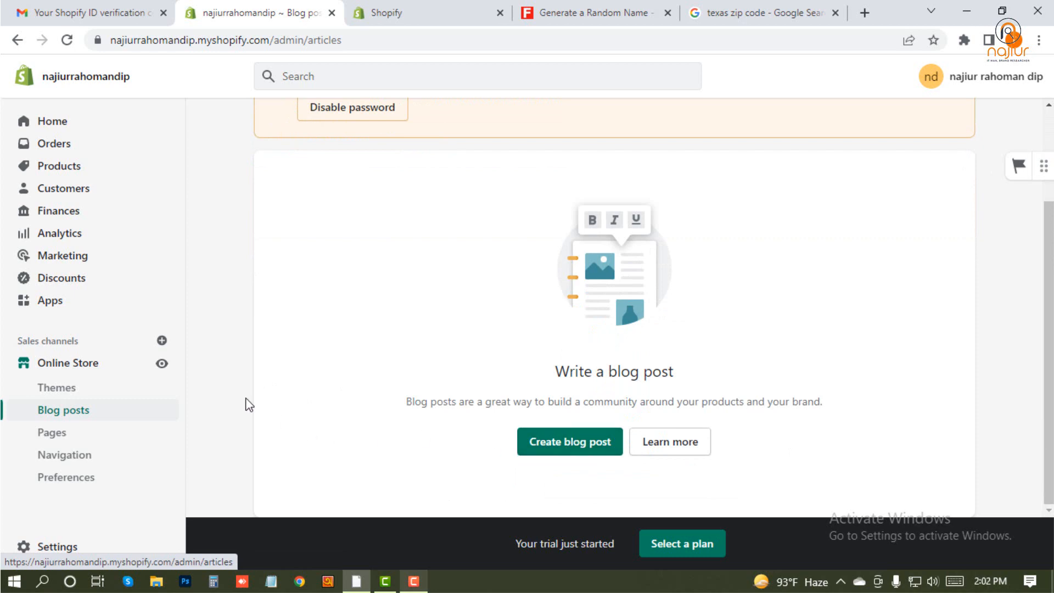
pyautogui.click(54, 433)
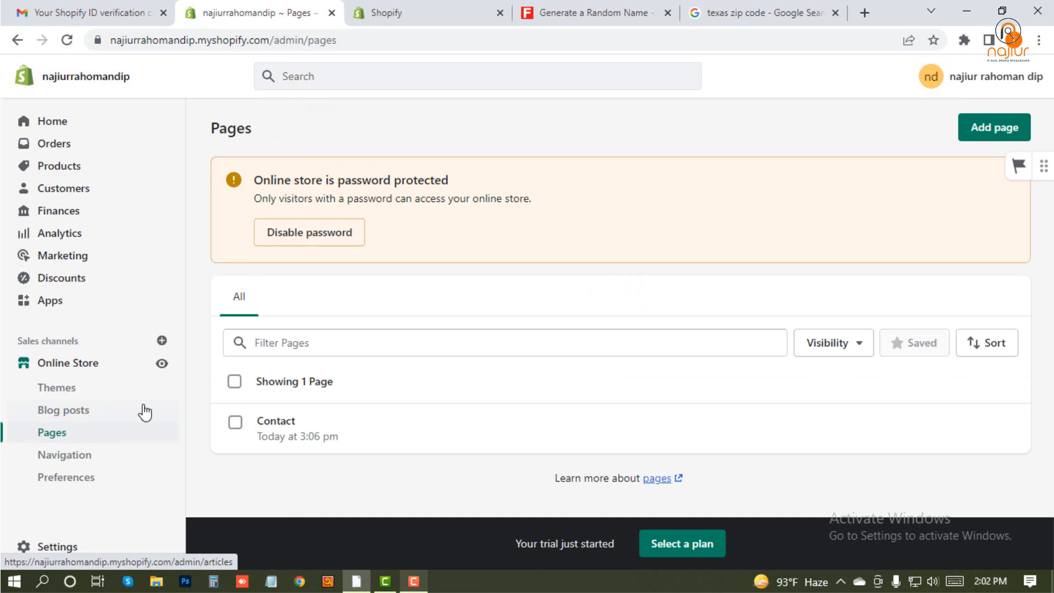
pyautogui.click(57, 461)
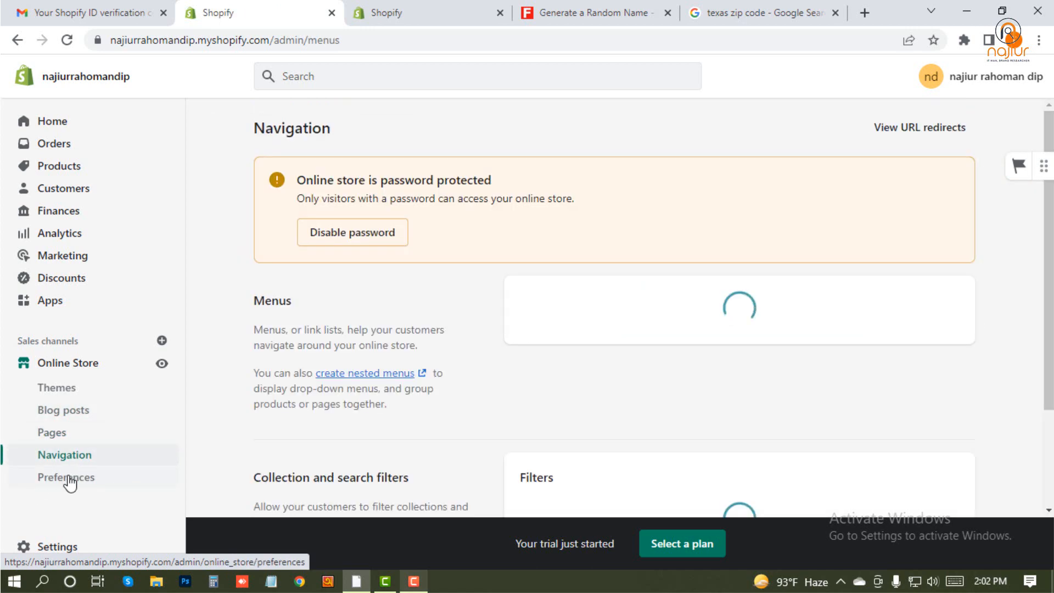
pyautogui.click(70, 483)
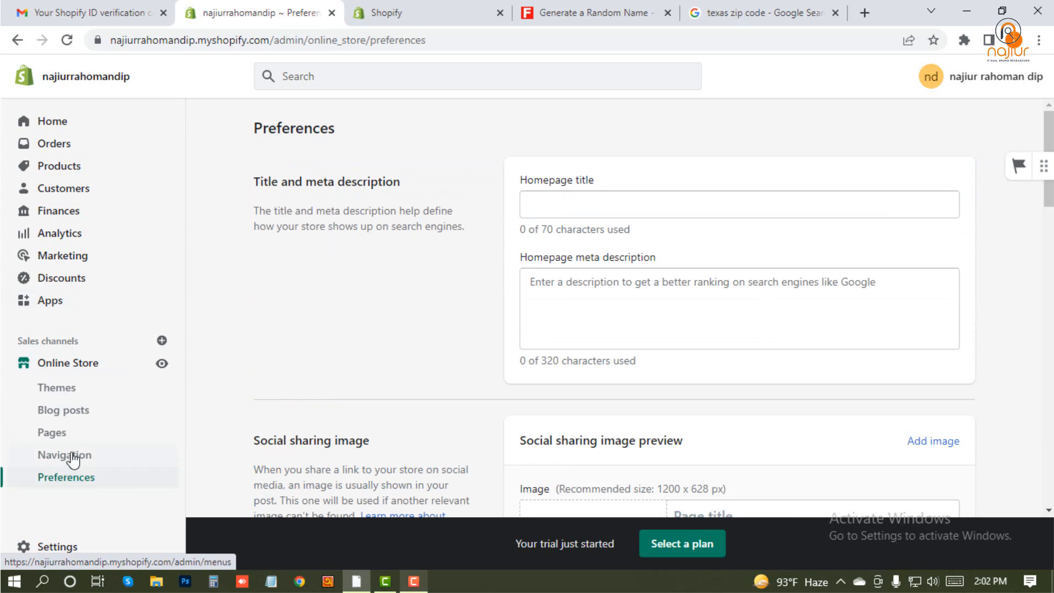
# - Review the store settings' categories and the Store details page, and close the settings without changing anything
pyautogui.click(94, 547)
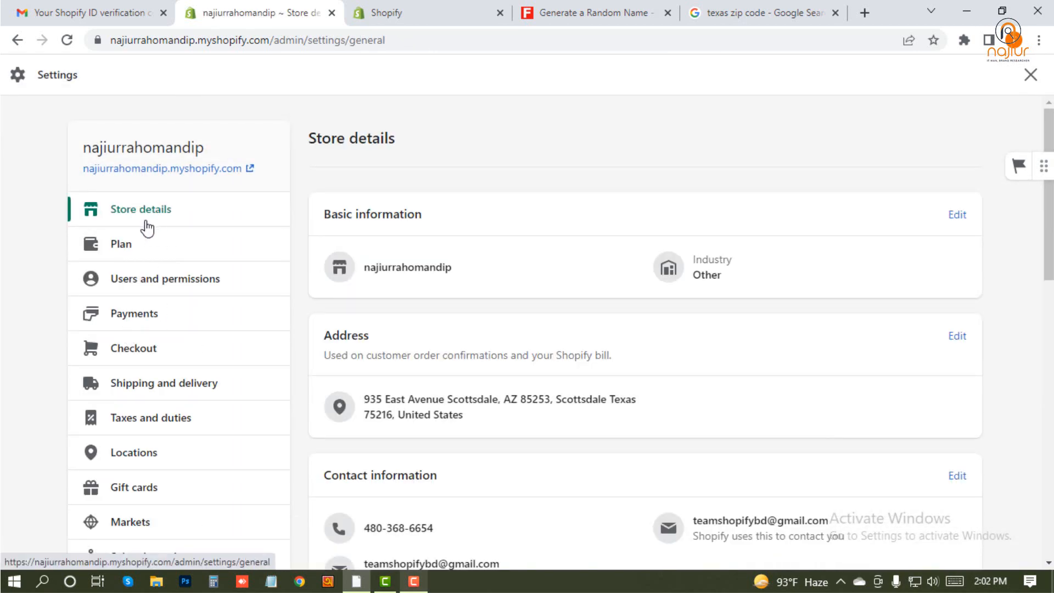
pyautogui.scroll(-5, 125, 452)
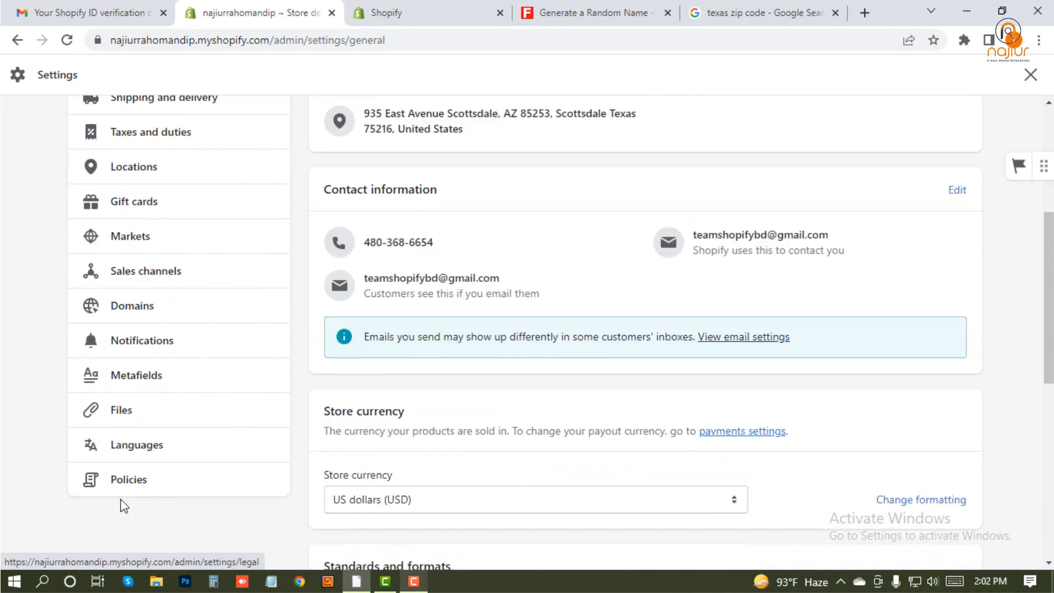
pyautogui.scroll(5, 115, 450)
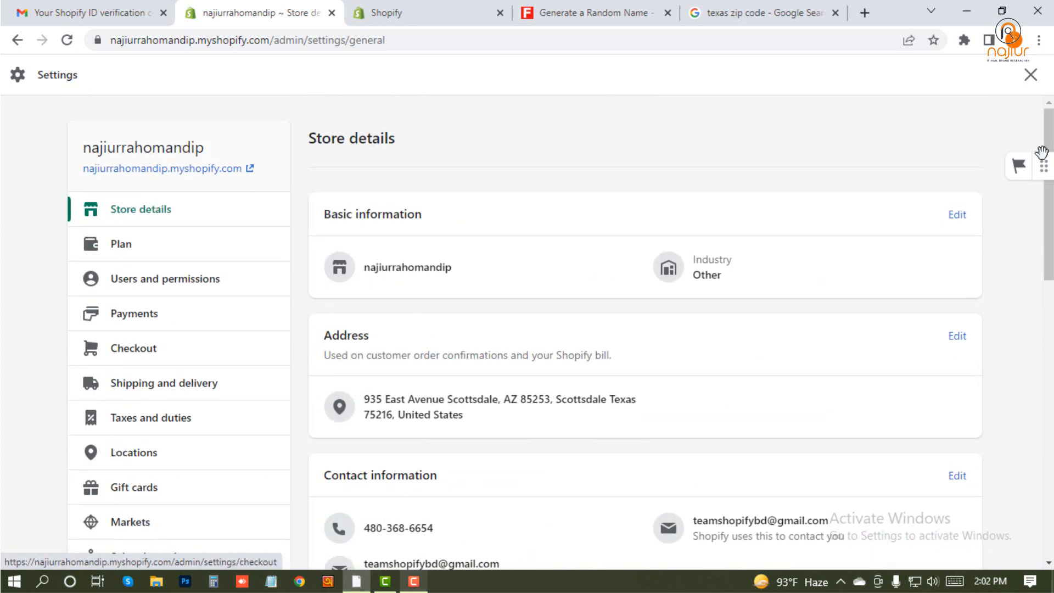
pyautogui.click(1030, 75)
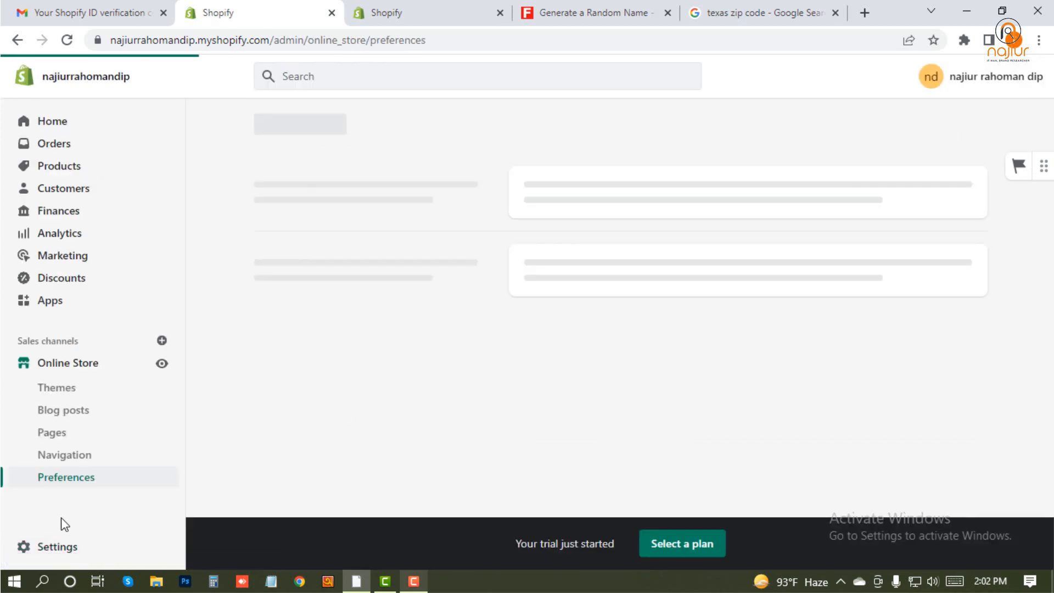